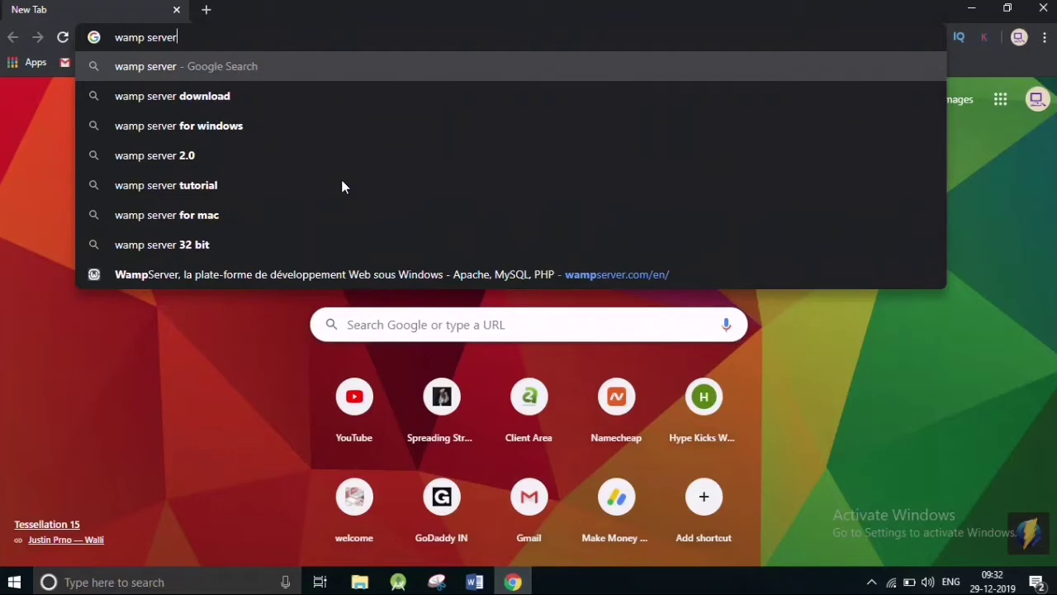
# Search Google for 'wamp server' and open the official wampserver.com result.
pyautogui.press('Return')
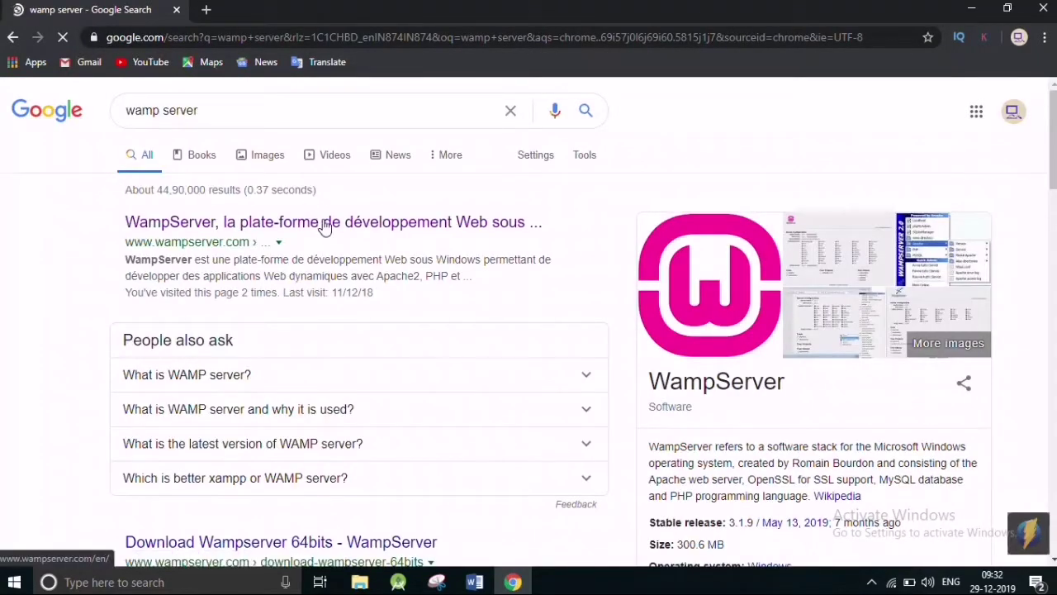
pyautogui.click(326, 223)
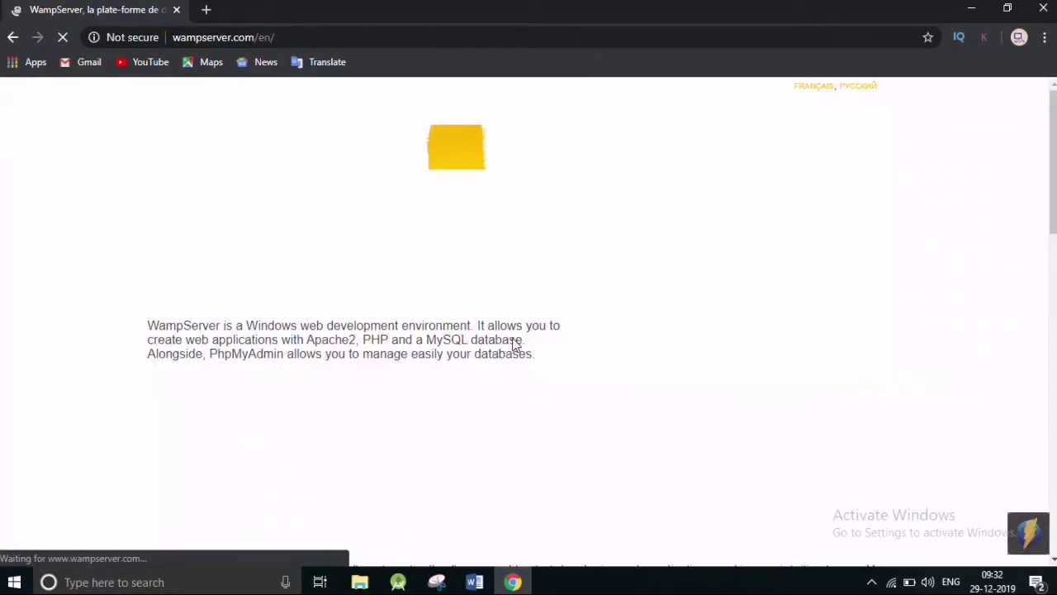
# Download the WampServer 64-bit (x64) 3.2.0 installer directly, skipping the form.
pyautogui.scroll(-5, 484, 326)
pyautogui.scroll(-3, 484, 326)
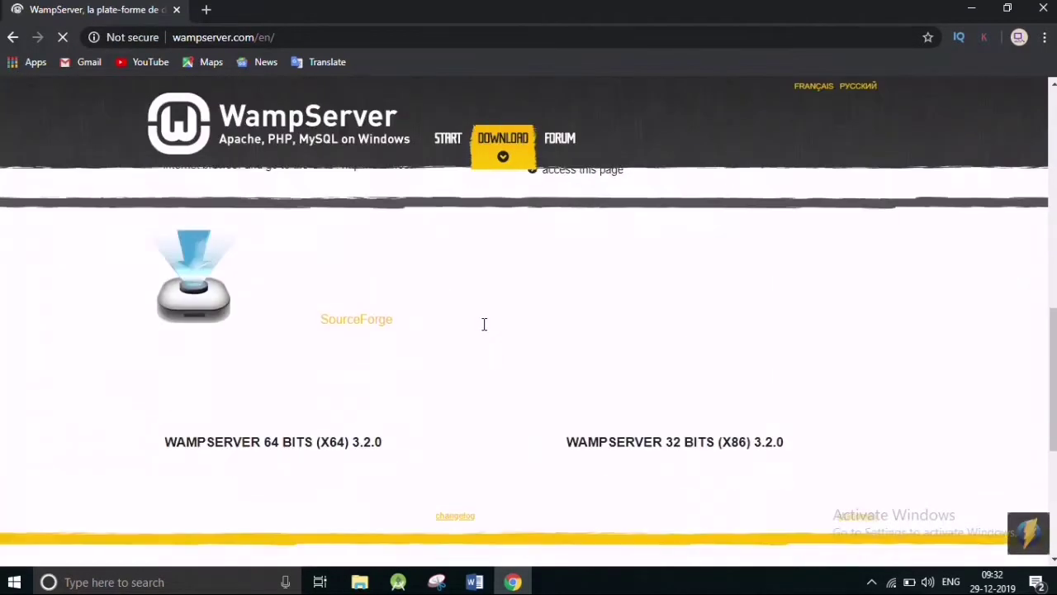
pyautogui.scroll(10, 484, 326)
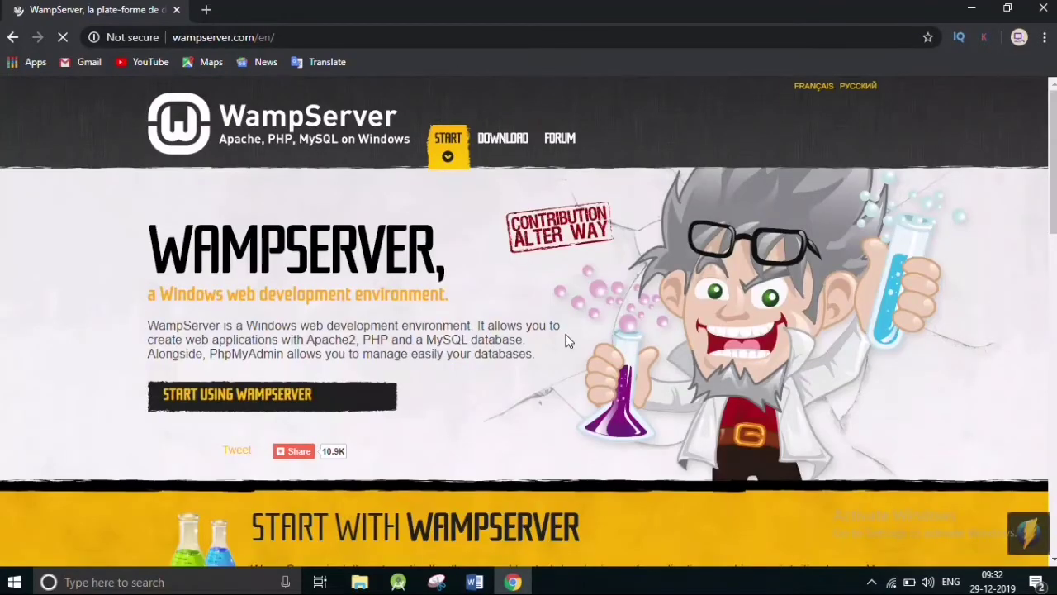
pyautogui.scroll(-9, 567, 340)
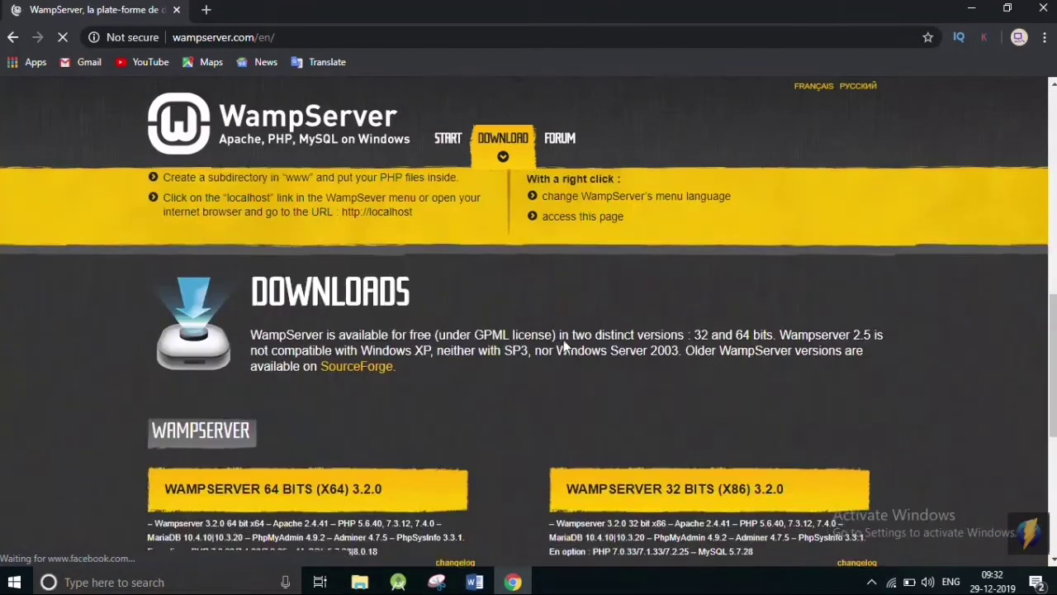
pyautogui.scroll(-2, 563, 339)
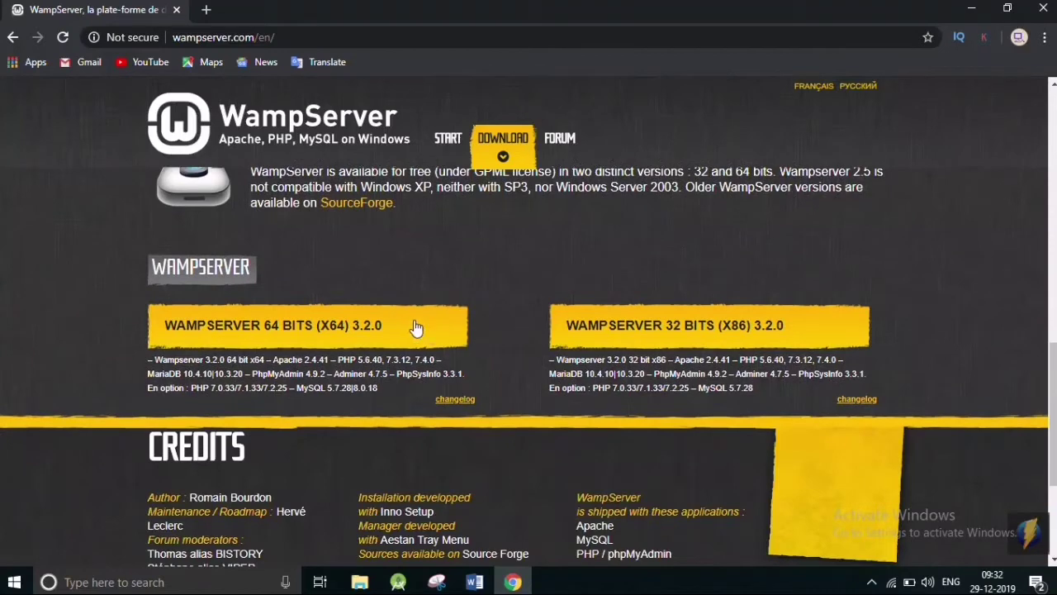
pyautogui.click(299, 344)
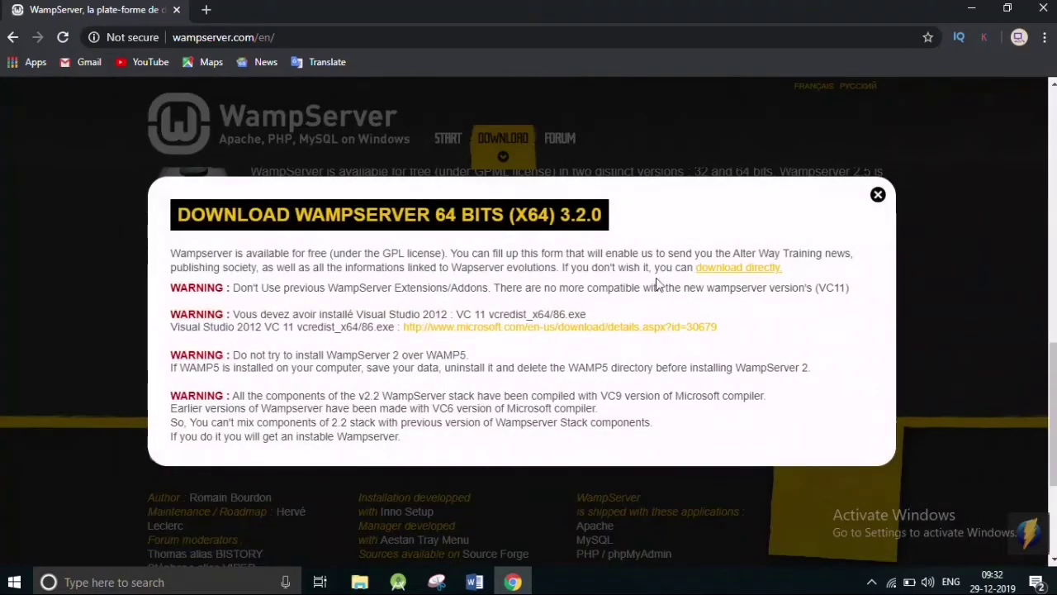
pyautogui.click(746, 269)
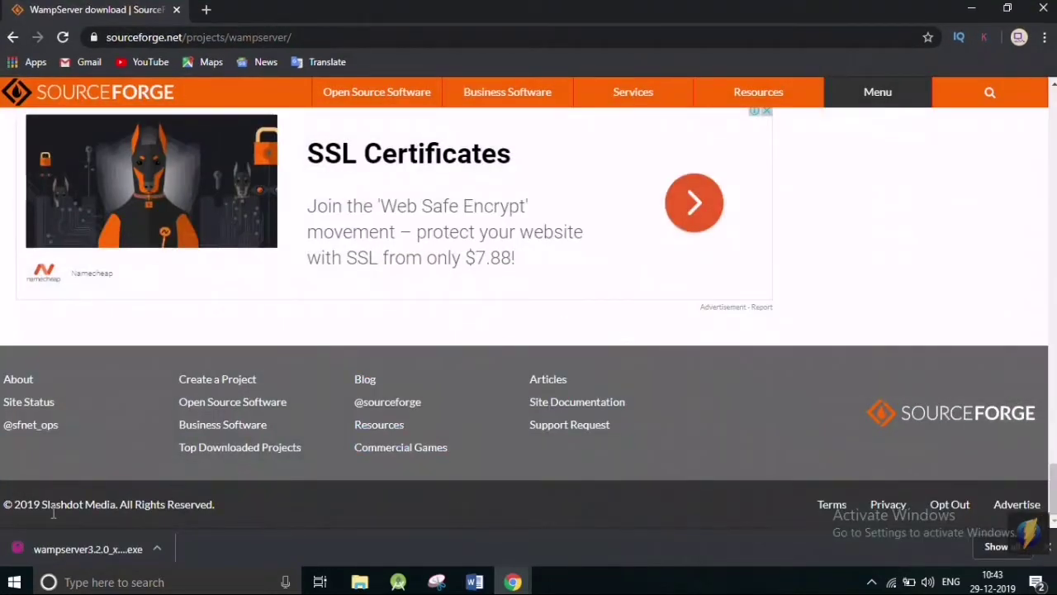
# Show the downloaded wampserver3.2.0_x64 installer in Downloads and launch it.
pyautogui.click(156, 549)
pyautogui.click(201, 493)
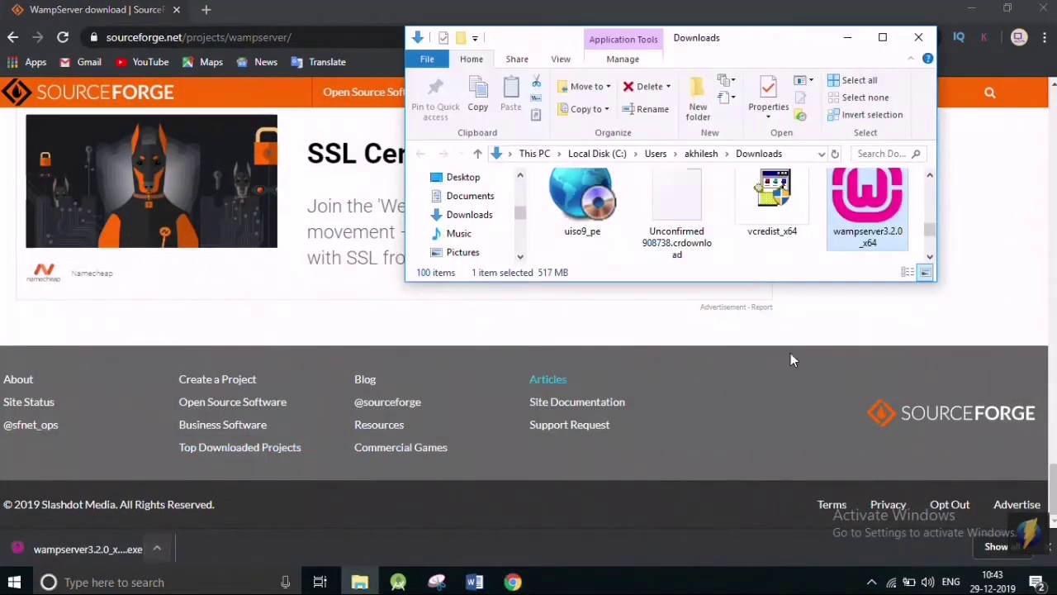
pyautogui.doubleClick(880, 217)
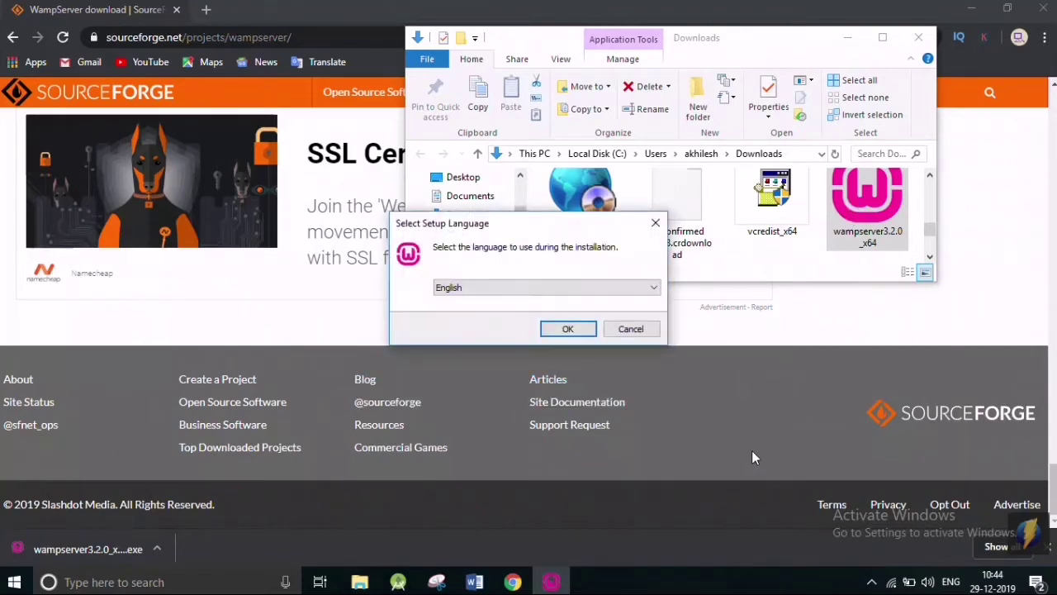
# Choose English as the setup language and accept the licence agreement.
pyautogui.click(567, 329)
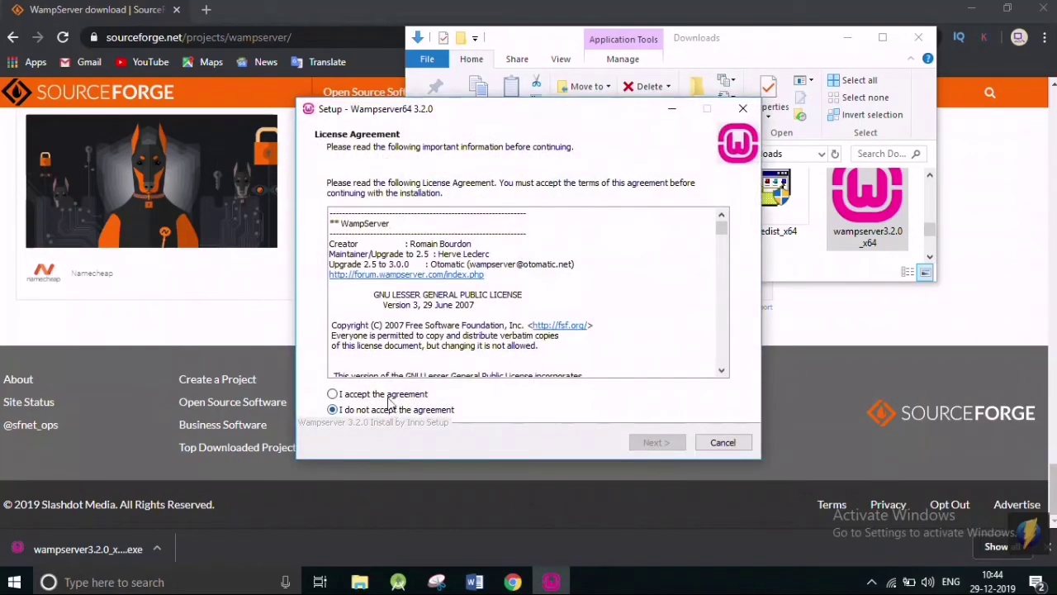
pyautogui.click(376, 396)
pyautogui.click(650, 443)
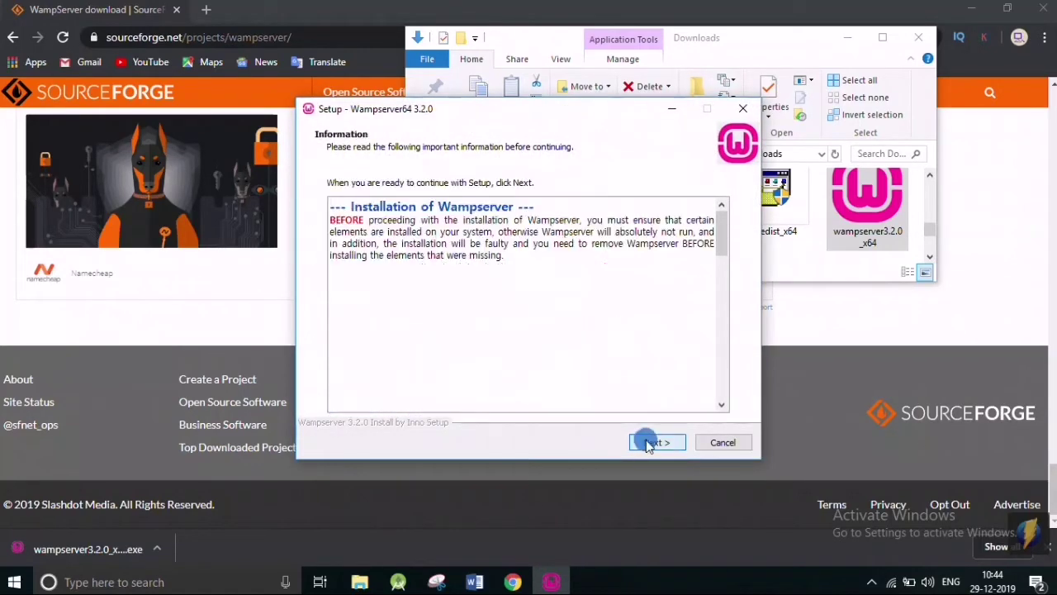
# Keep the default folder c:\wamp64, components and Wampserver64 start menu folder, then install.
pyautogui.click(650, 444)
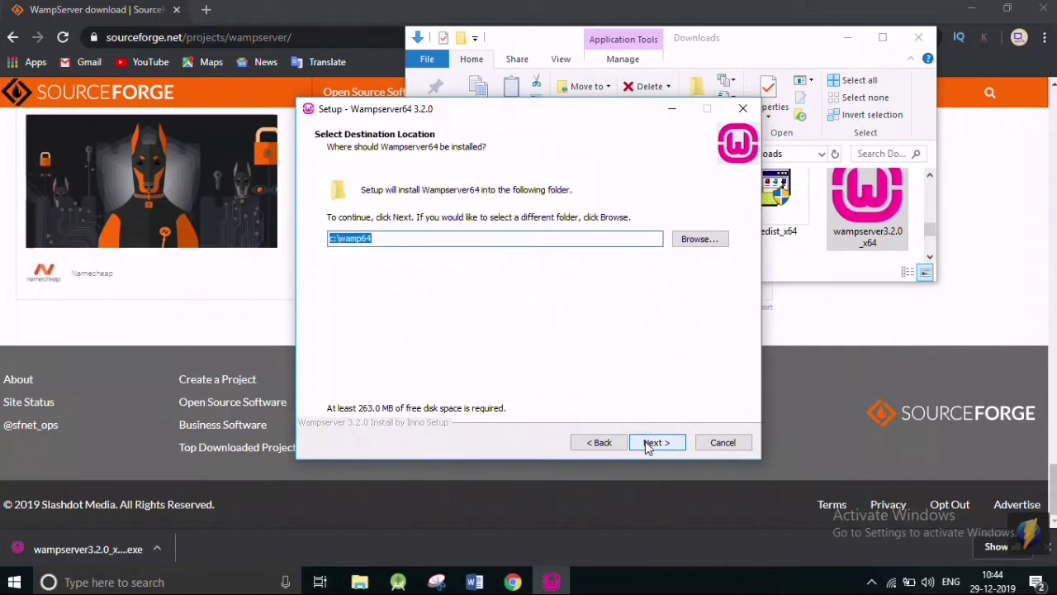
pyautogui.click(651, 444)
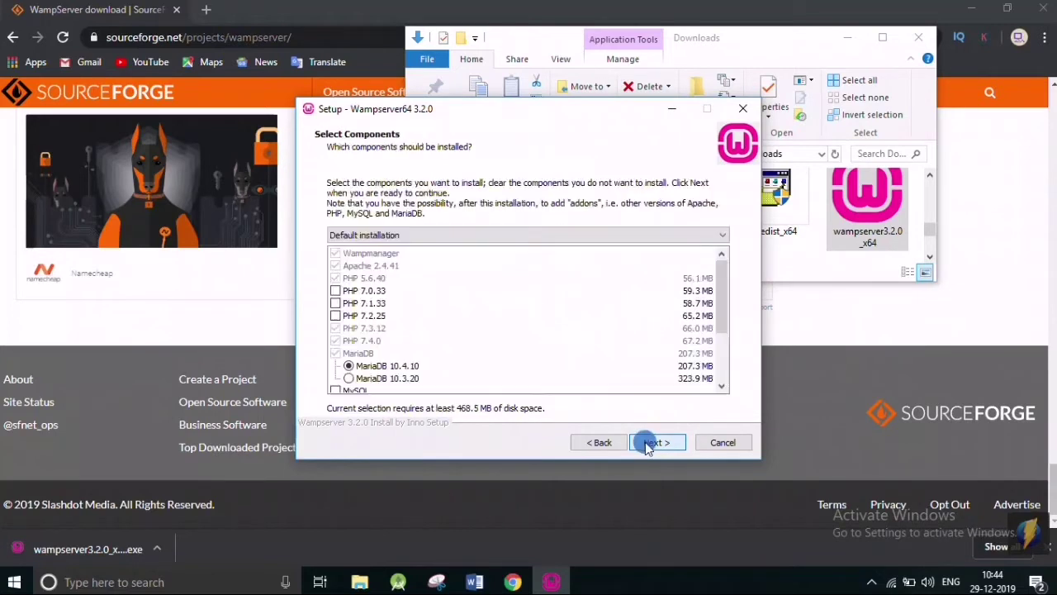
pyautogui.scroll(-1, 549, 339)
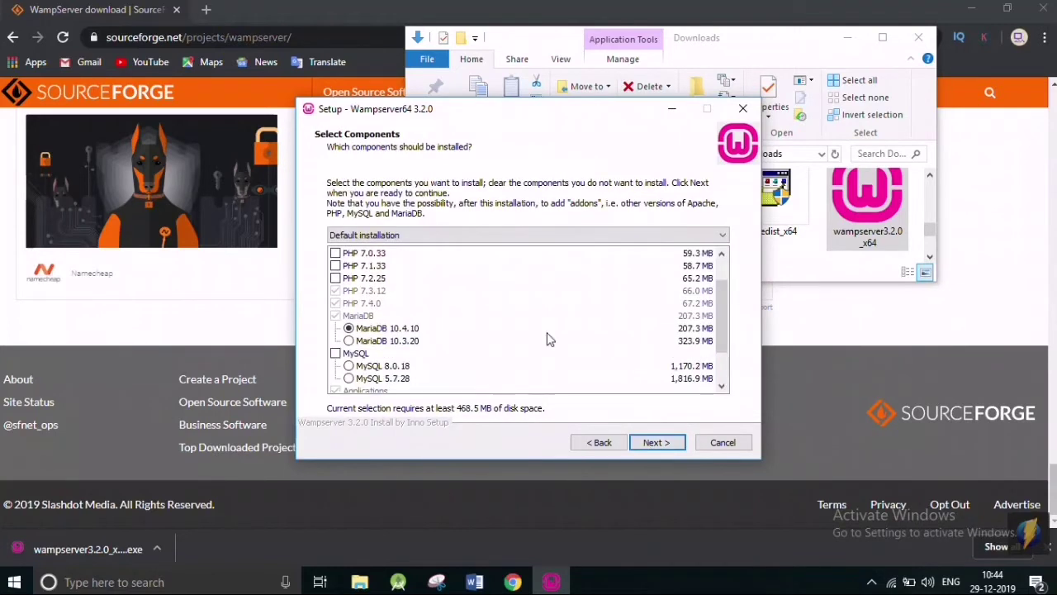
pyautogui.click(655, 444)
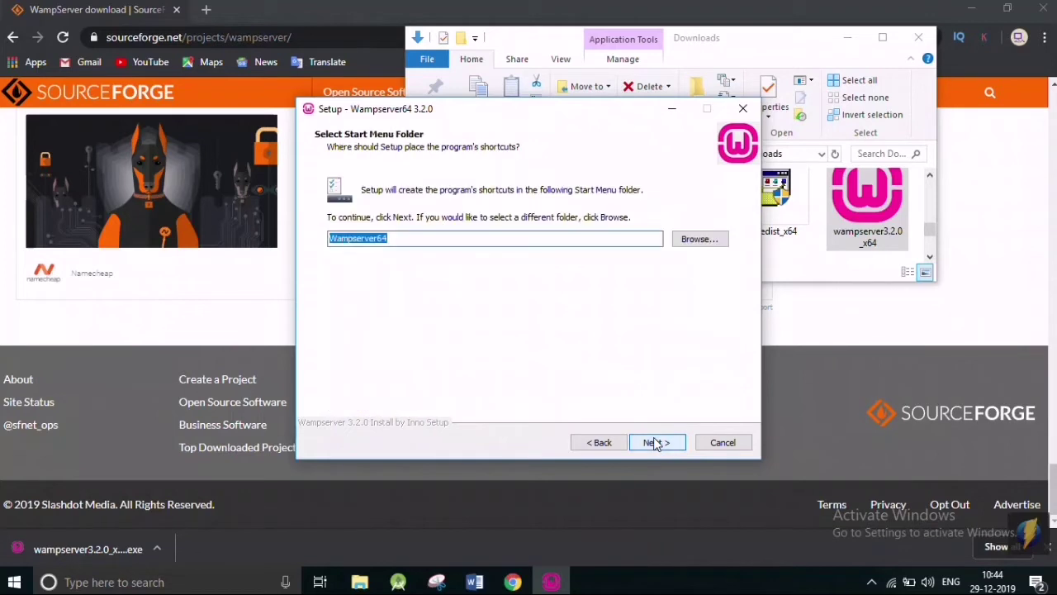
pyautogui.click(655, 443)
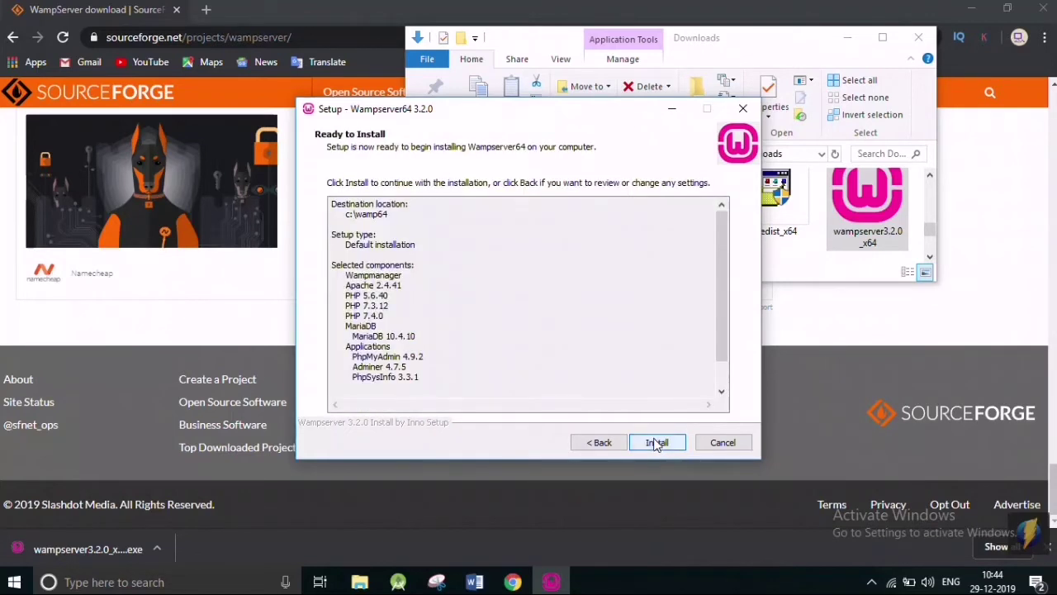
pyautogui.click(657, 444)
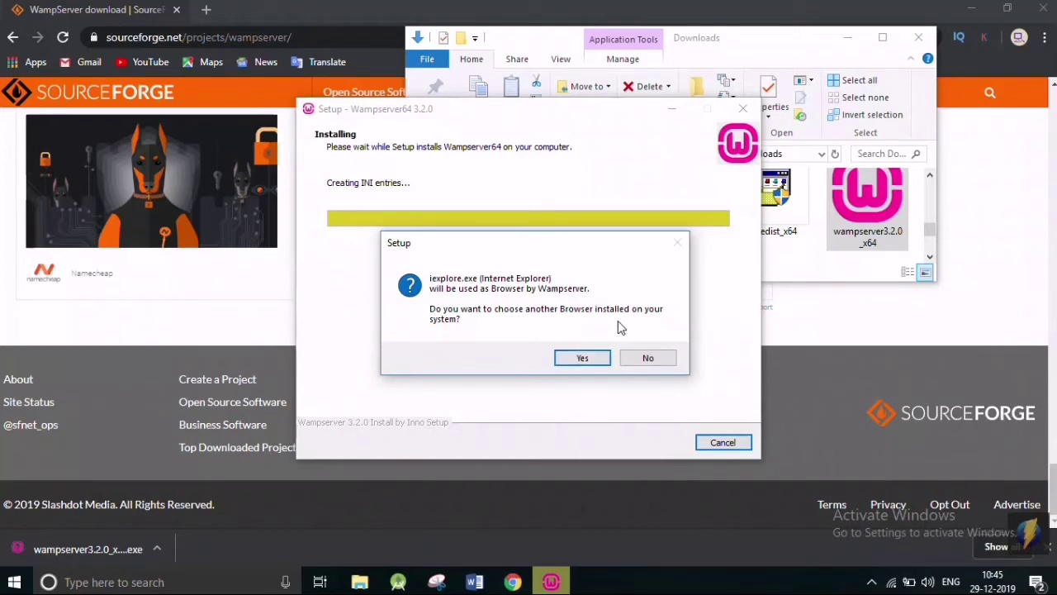
# Keep Internet Explorer as WampServer's browser and finish the Wampserver64 3.2.0 setup.
pyautogui.click(577, 358)
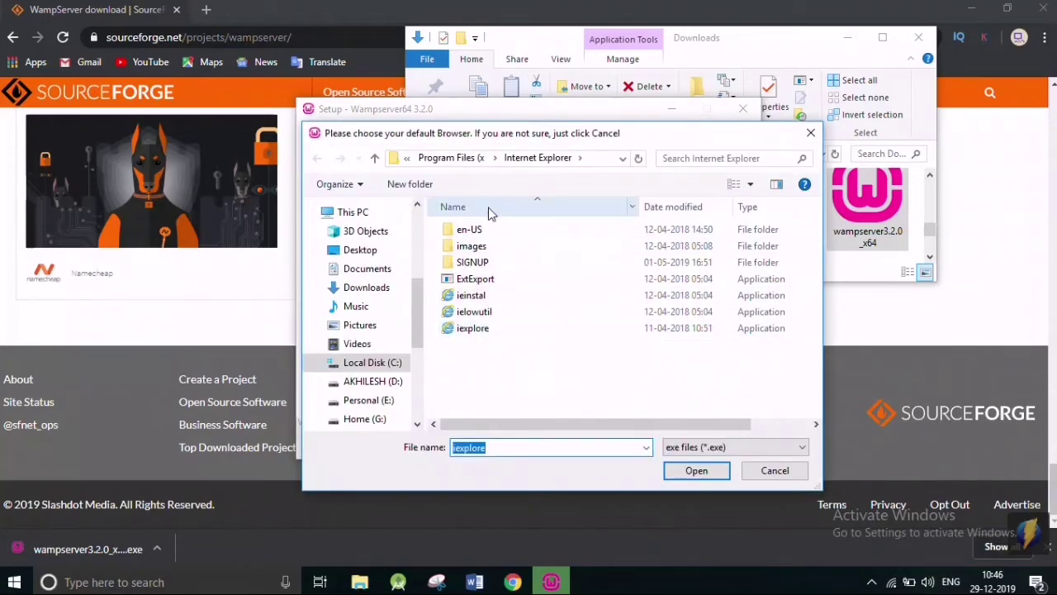
pyautogui.click(678, 473)
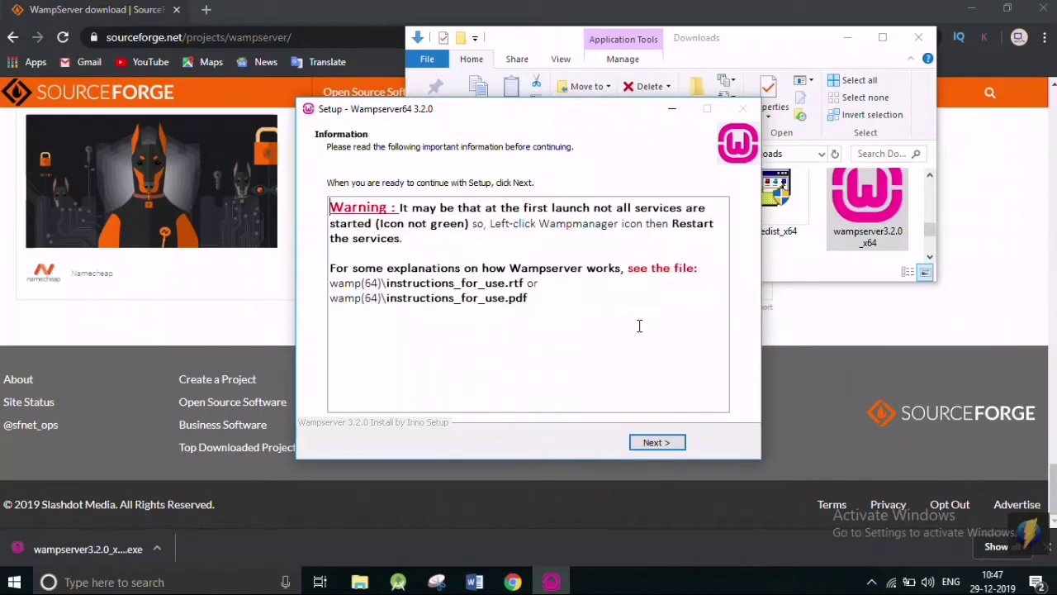
pyautogui.click(661, 445)
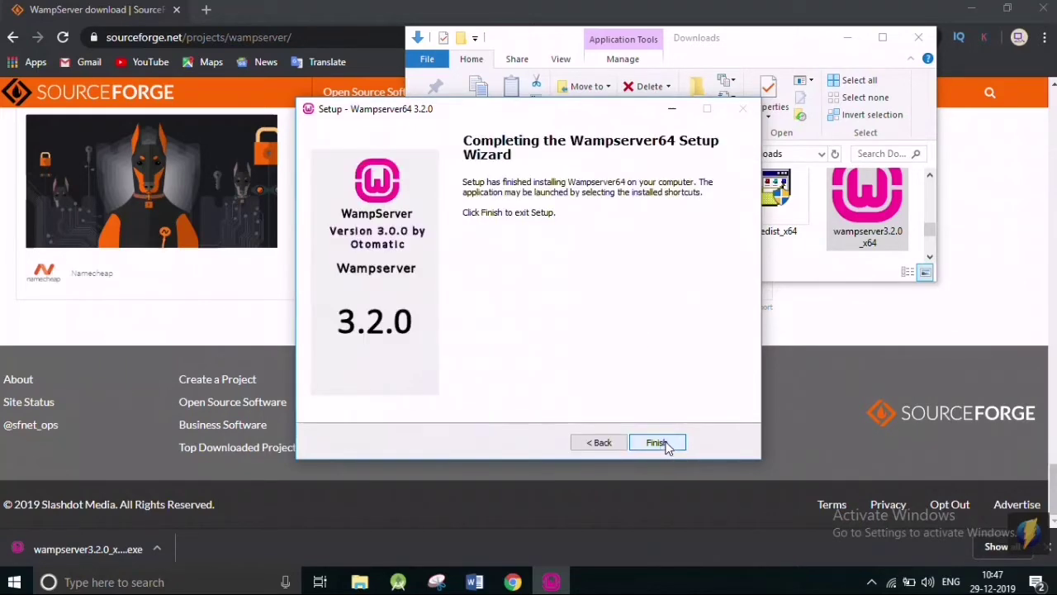
pyautogui.click(657, 444)
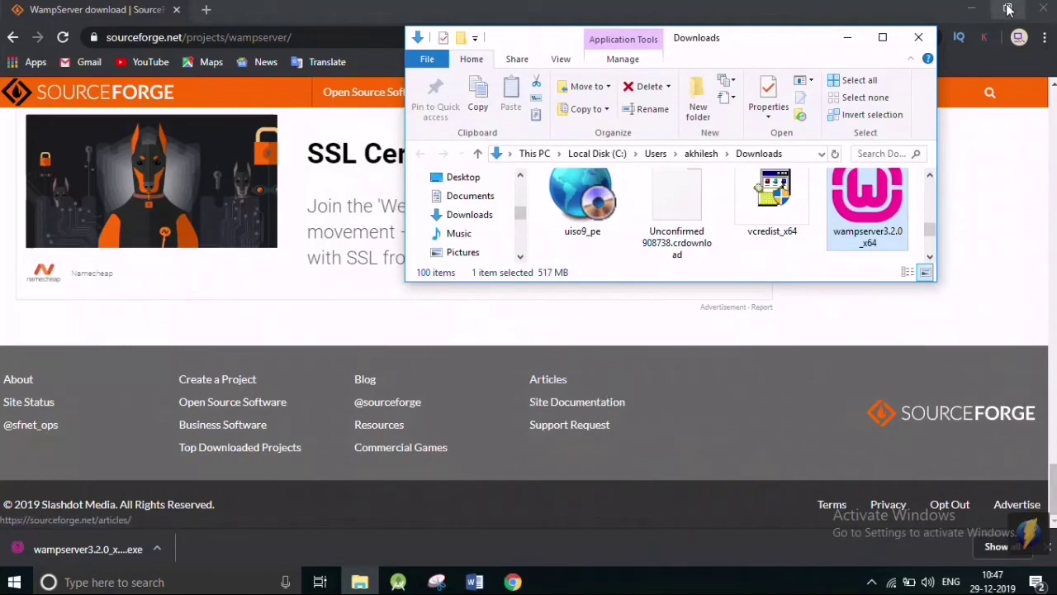
# Launch WampServer from its desktop shortcut and review its tray menu showing Apache 2.4.41, PHP 7.3.12, MariaDB 10.4.10.
pyautogui.click(919, 37)
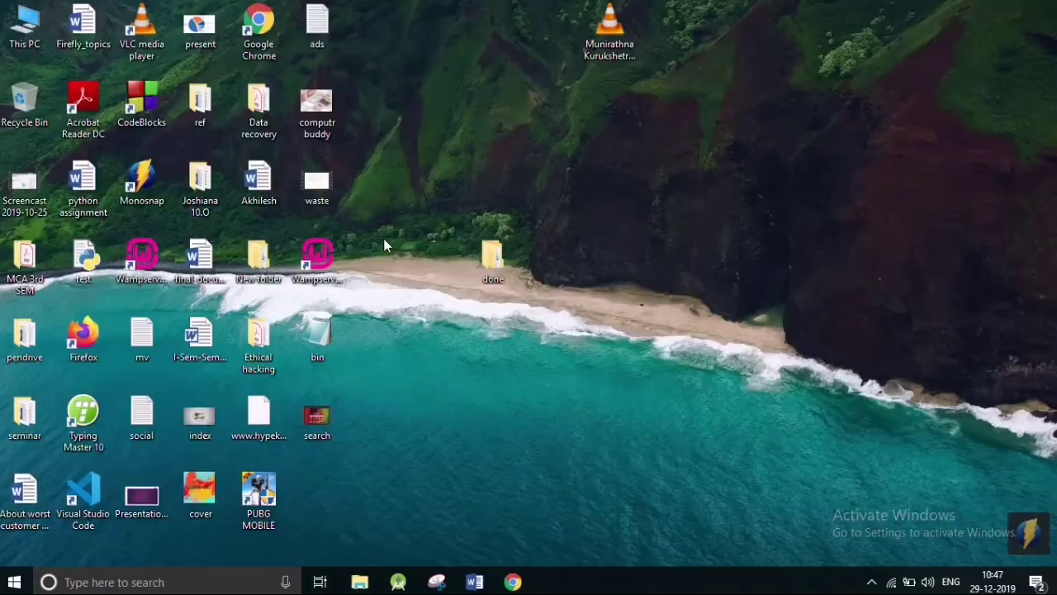
pyautogui.click(317, 256)
pyautogui.click(876, 583)
pyautogui.click(877, 583)
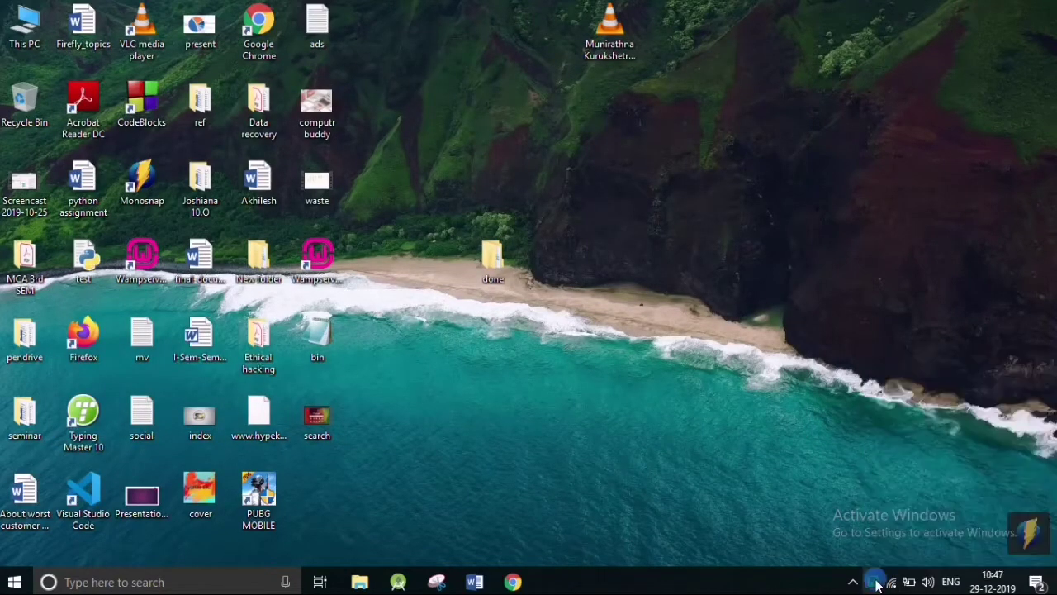
pyautogui.click(877, 583)
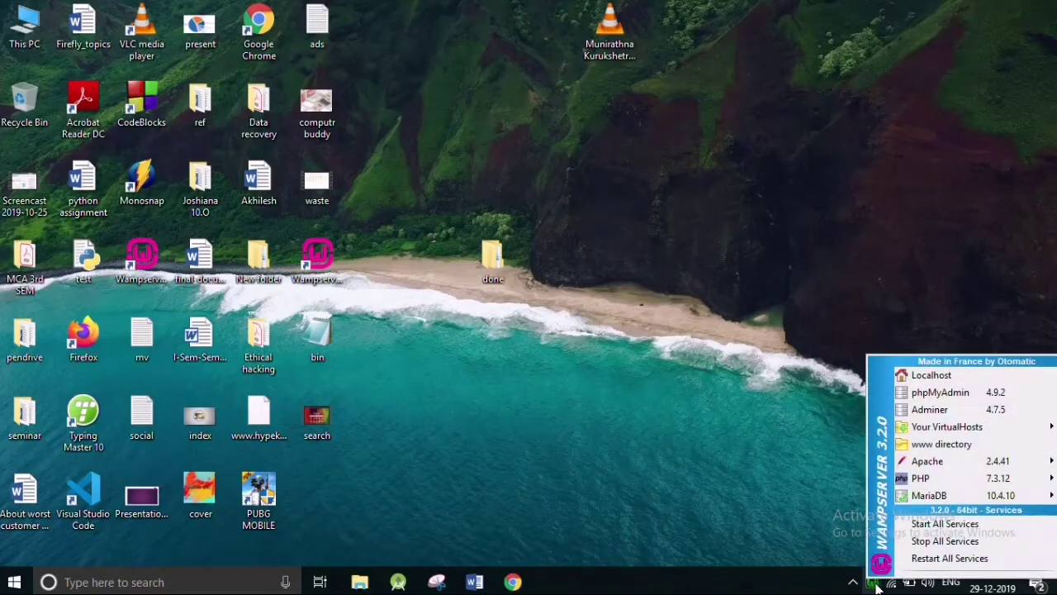
pyautogui.click(877, 585)
pyautogui.click(878, 585)
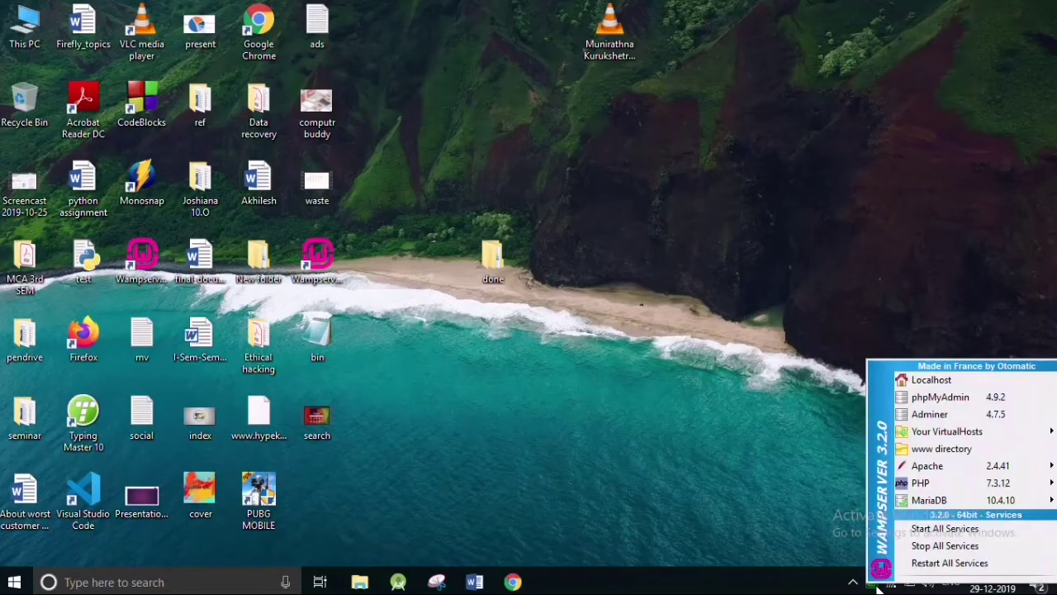
pyautogui.click(877, 585)
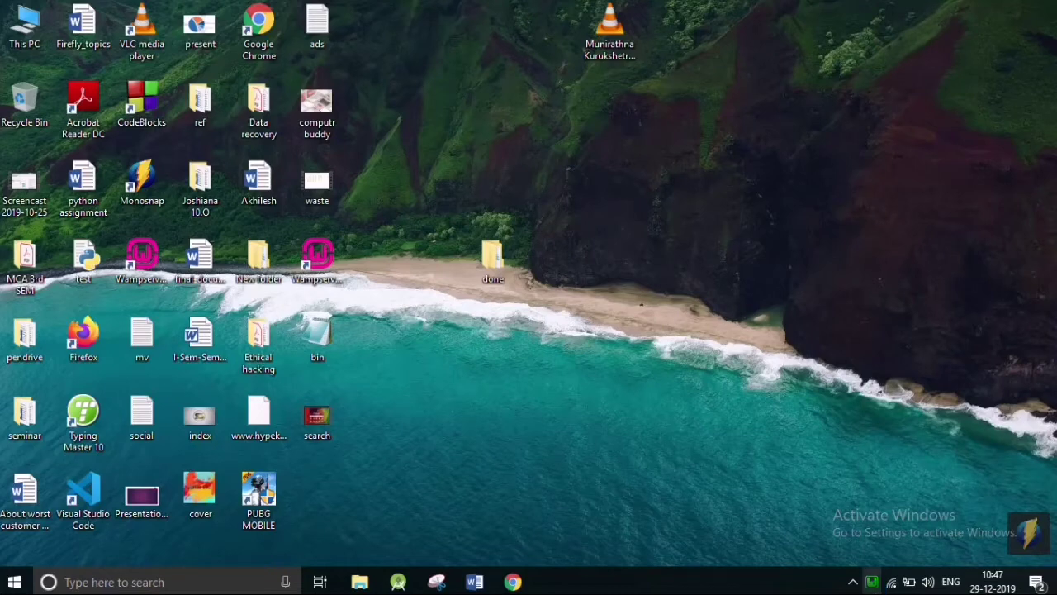
pyautogui.click(874, 583)
pyautogui.click(870, 585)
pyautogui.click(869, 586)
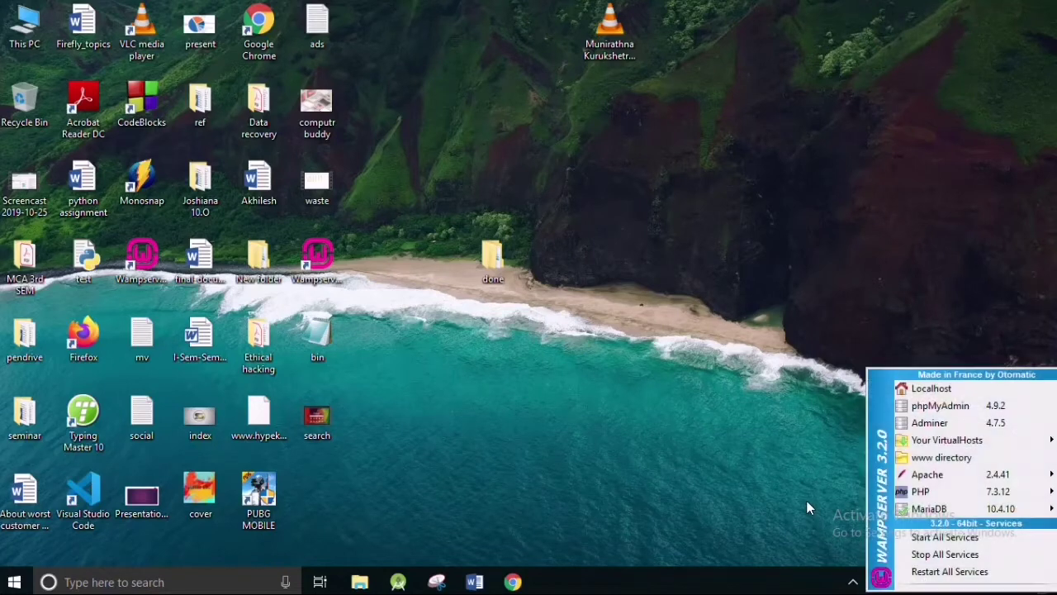
pyautogui.click(810, 500)
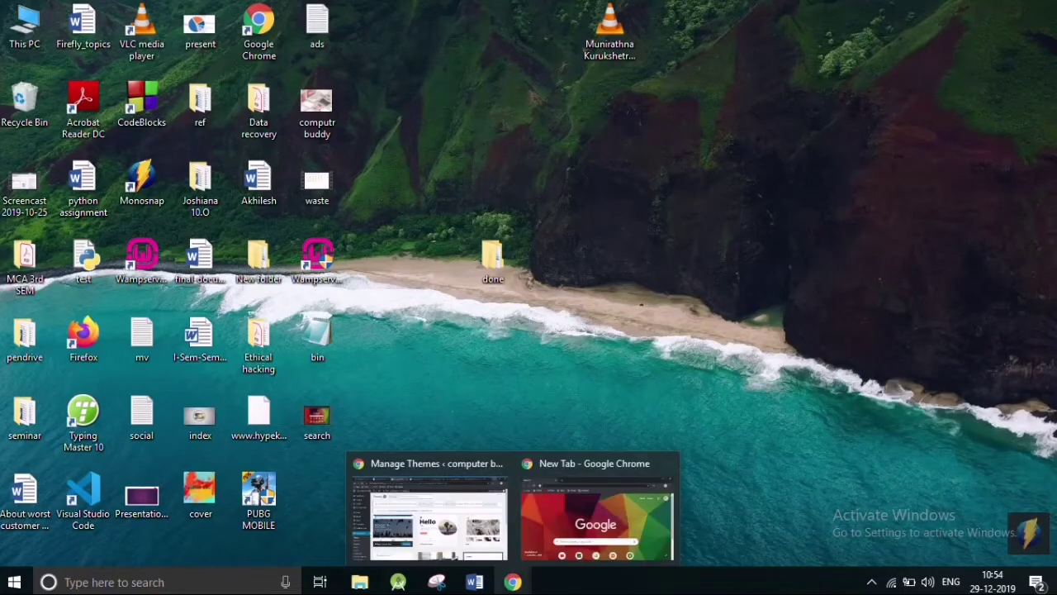
# In a maximized browser, go to wordpress.org and download the WordPress 5.3.2 zip.
pyautogui.click(594, 503)
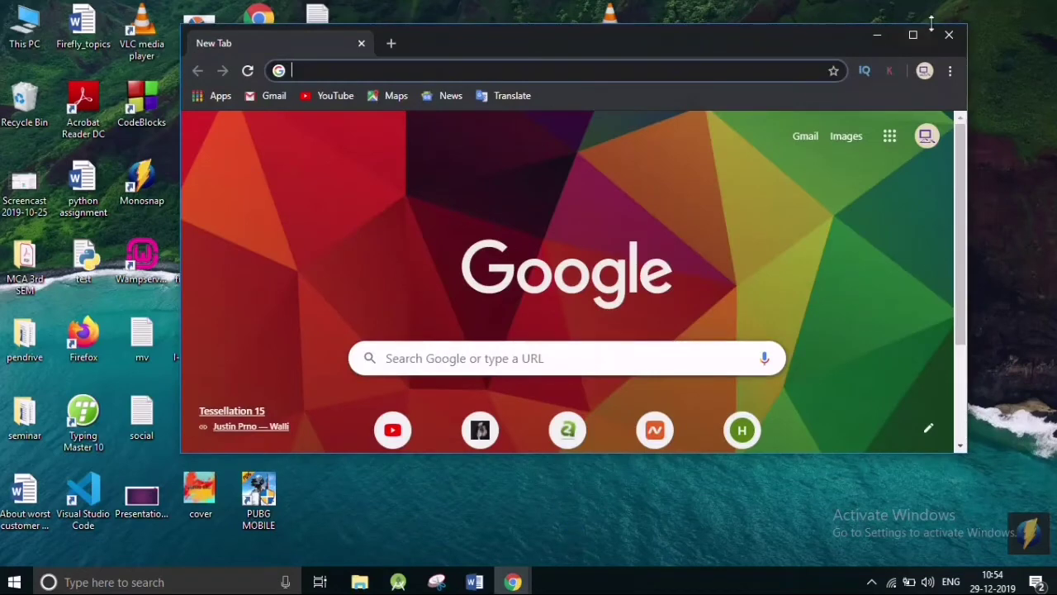
pyautogui.click(914, 35)
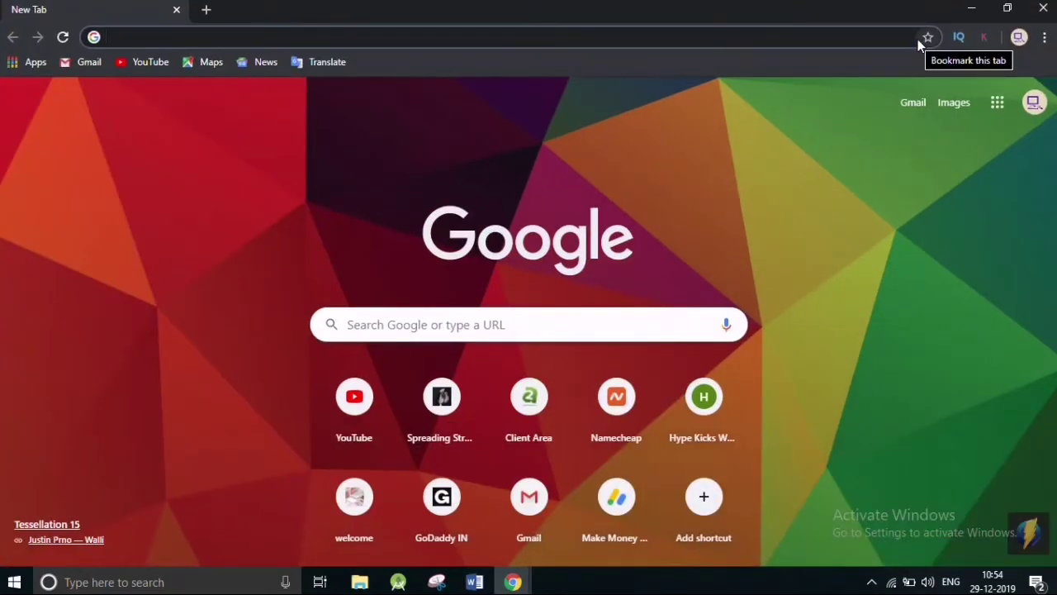
pyautogui.write('word')
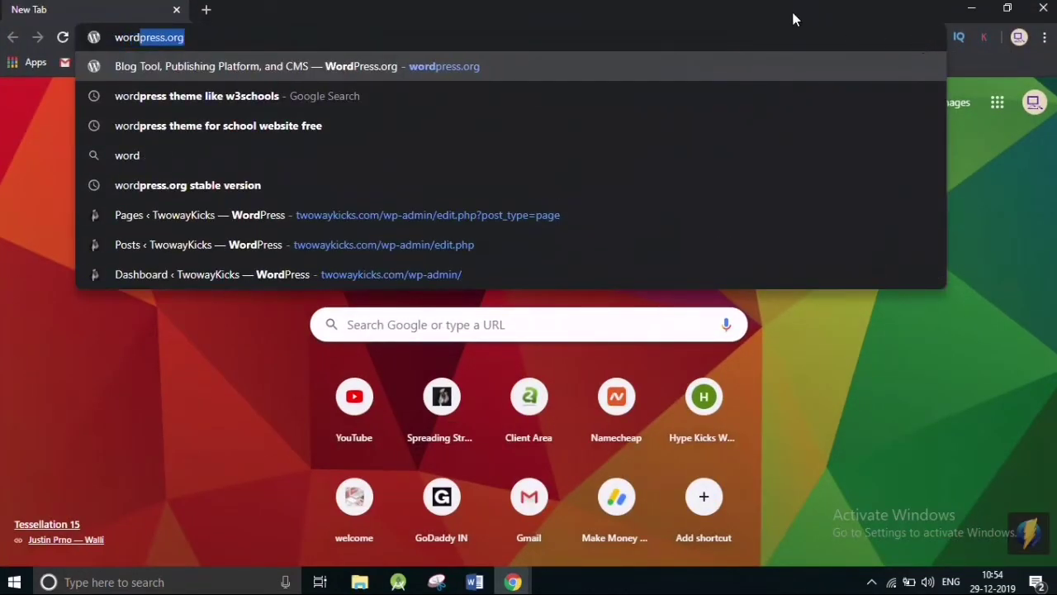
pyautogui.write('press.org')
pyautogui.press('Return')
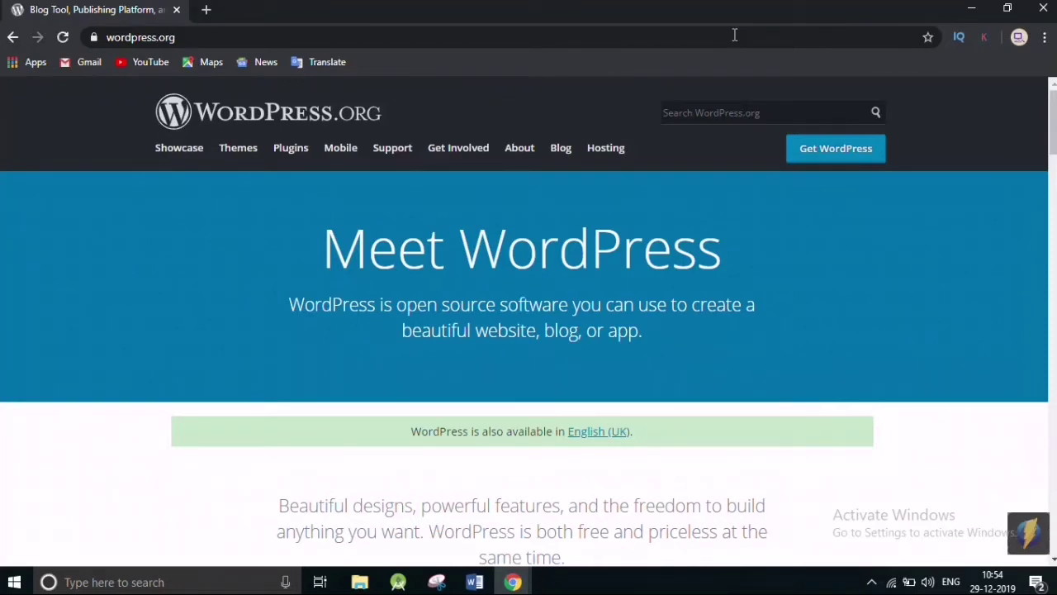
pyautogui.click(835, 146)
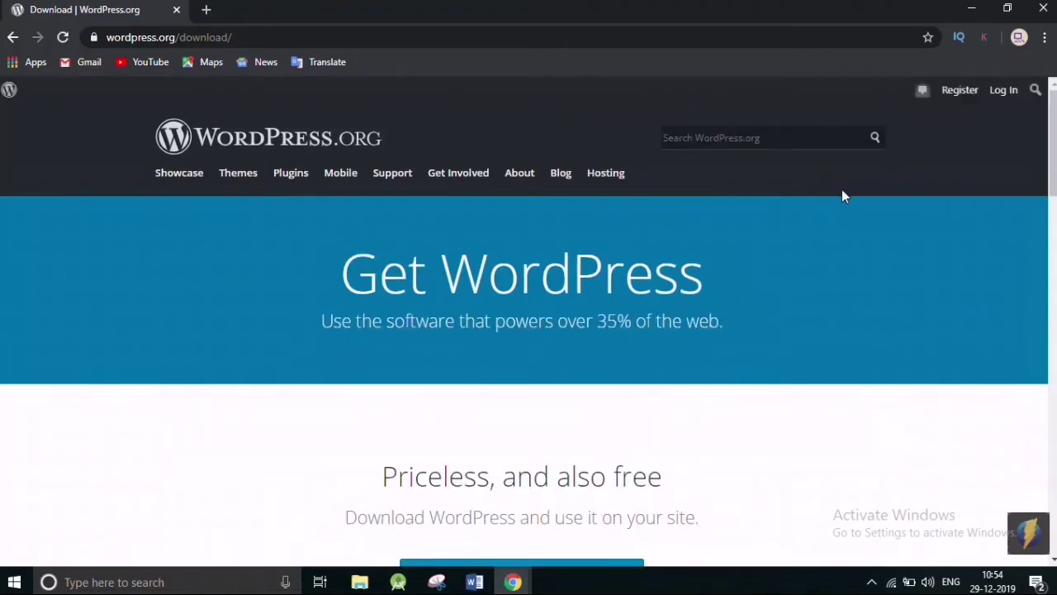
pyautogui.scroll(-1, 685, 337)
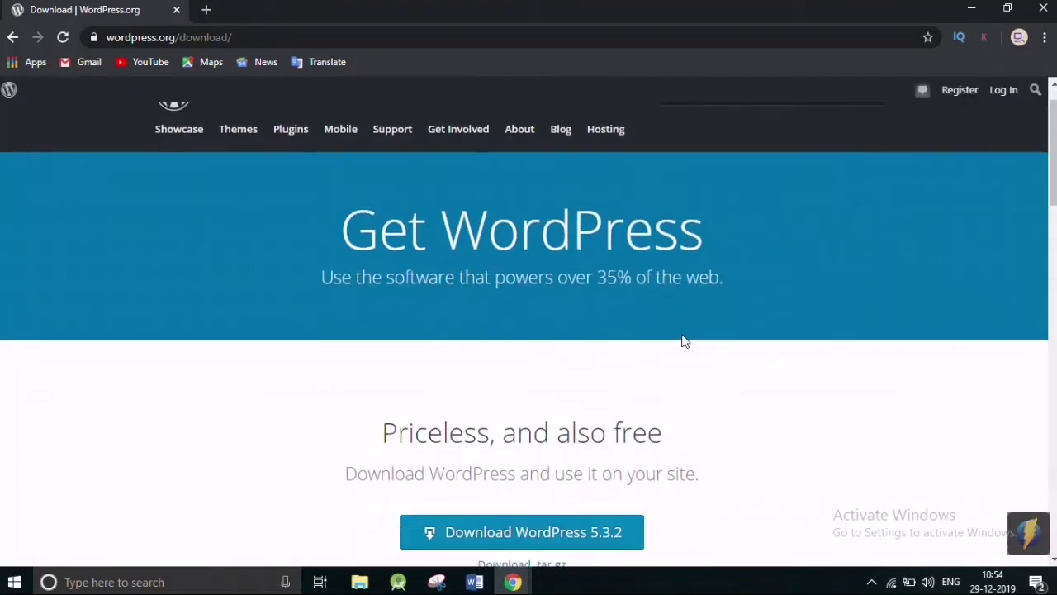
pyautogui.scroll(-2, 746, 465)
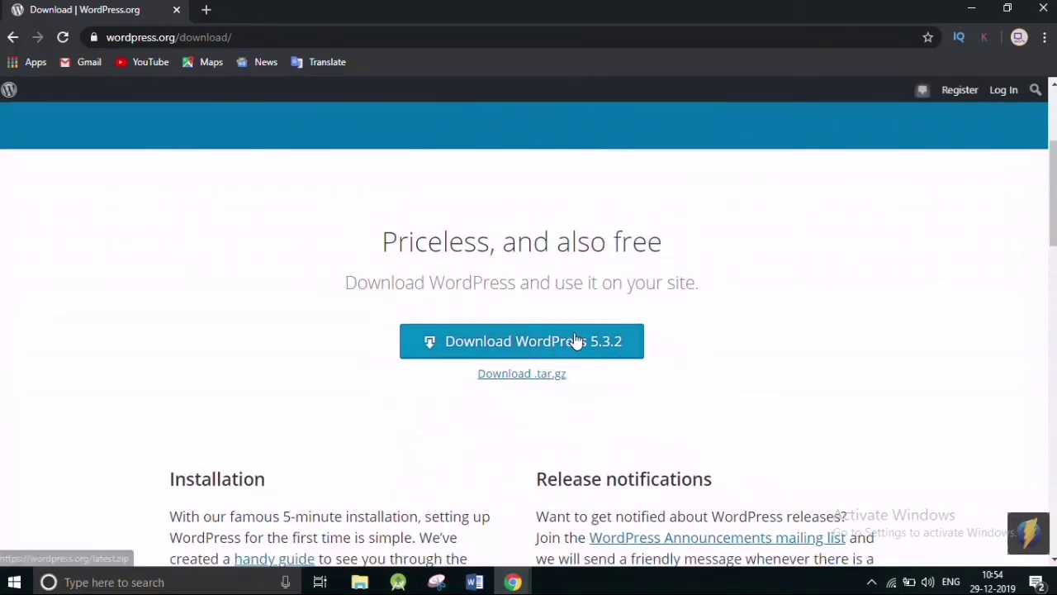
pyautogui.click(576, 342)
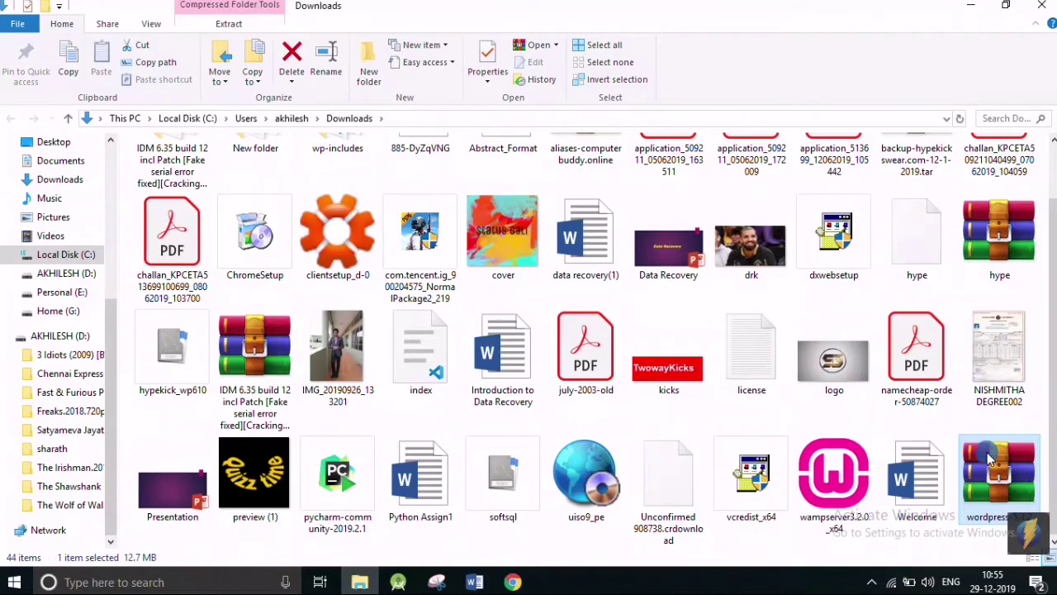
# Extract wordpress-5.3.2.zip into Downloads and copy the resulting wordpress folder.
pyautogui.rightClick(986, 455)
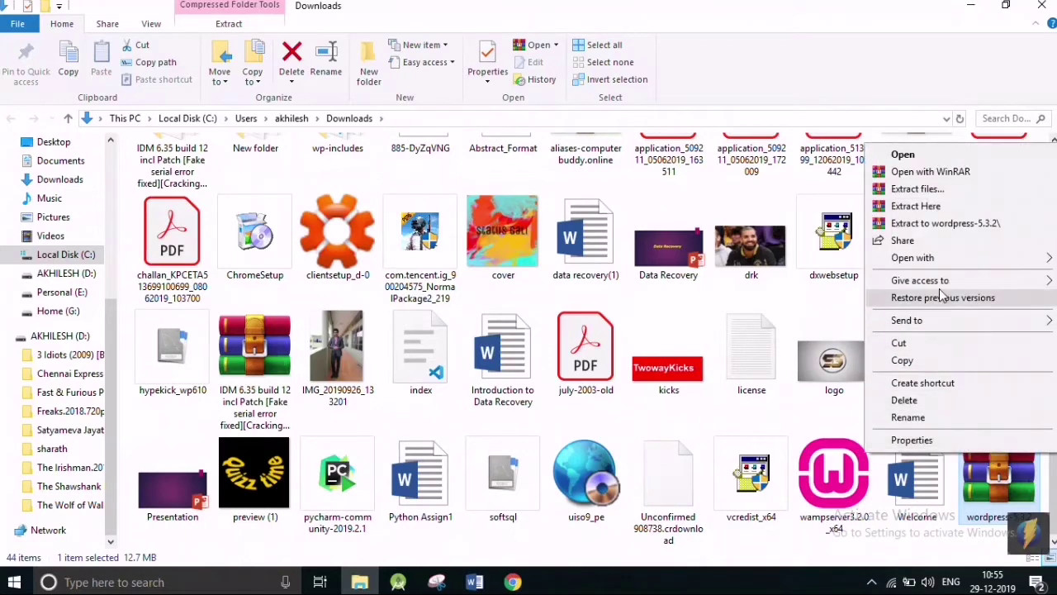
pyautogui.click(916, 207)
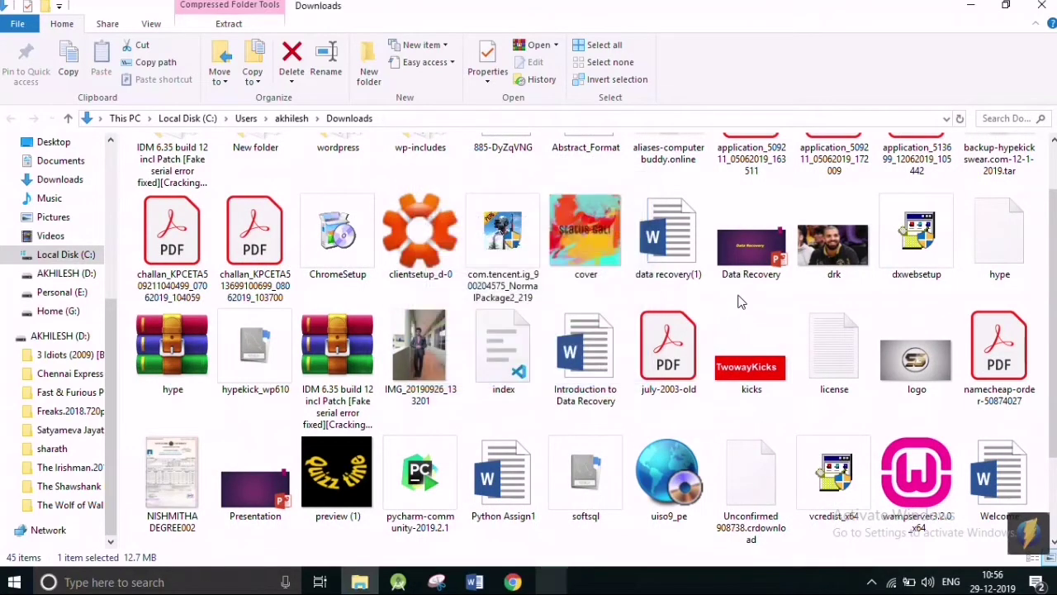
pyautogui.scroll(1, 727, 306)
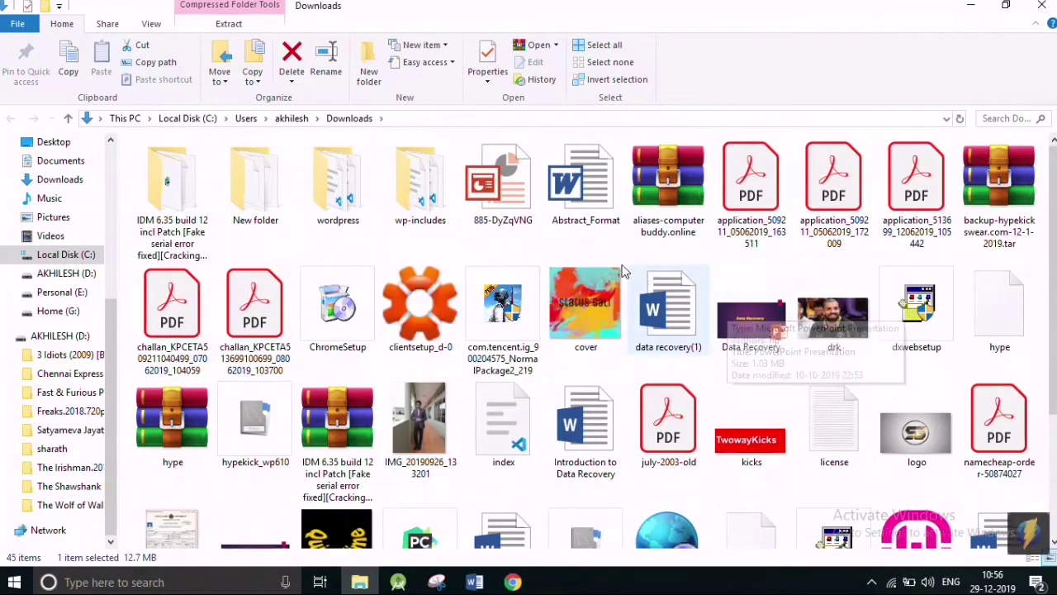
pyautogui.click(338, 181)
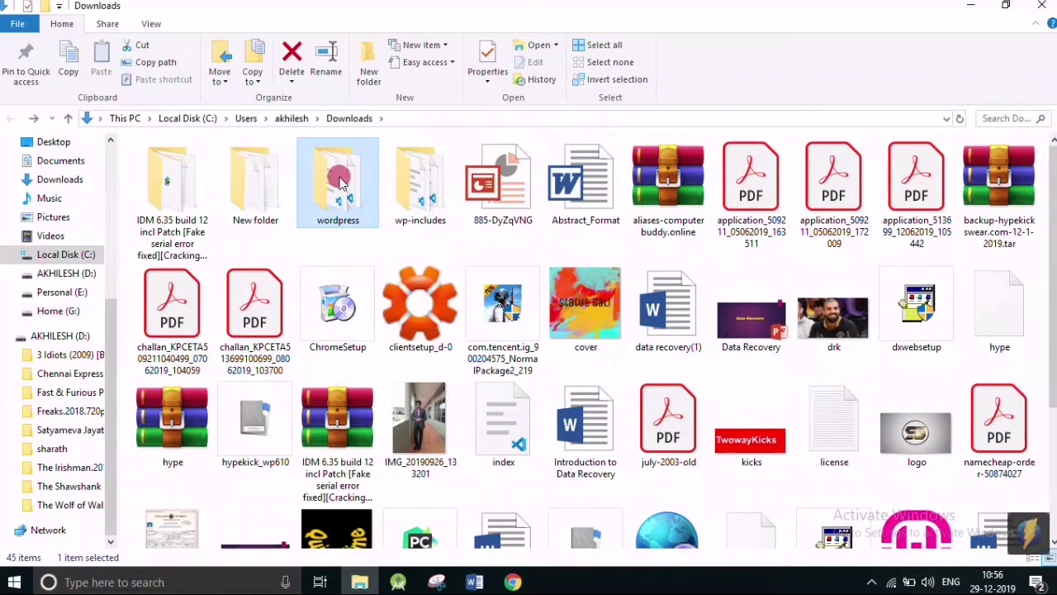
pyautogui.rightClick(342, 183)
pyautogui.click(413, 476)
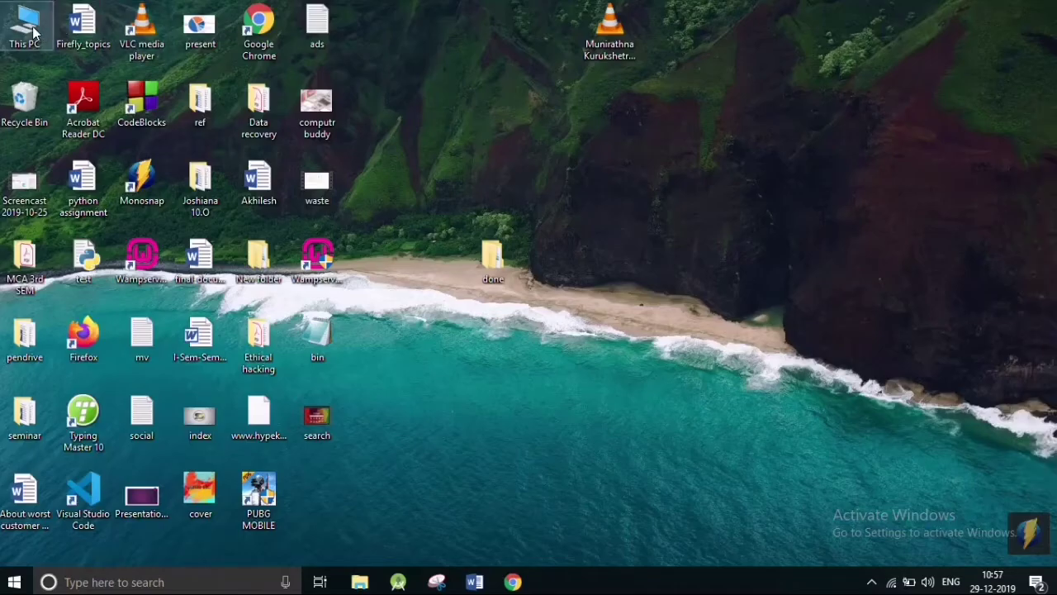
pyautogui.doubleClick(35, 28)
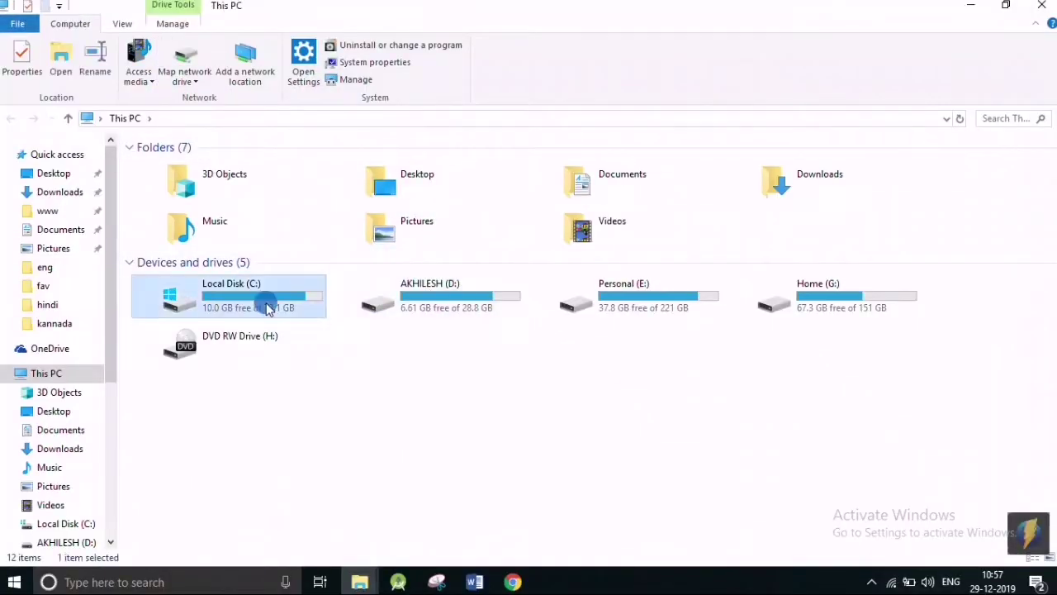
pyautogui.doubleClick(265, 303)
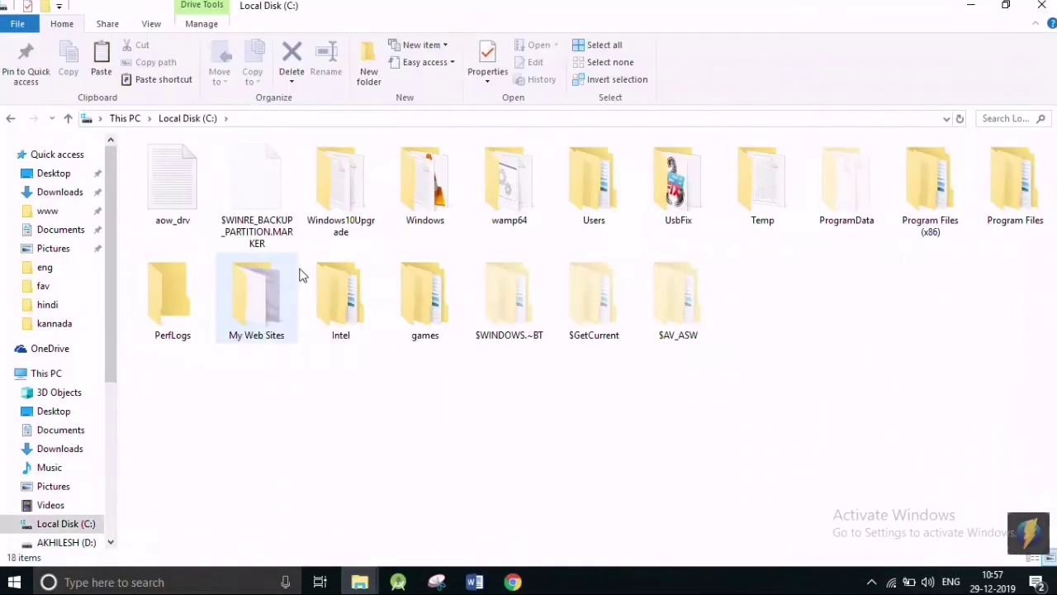
pyautogui.doubleClick(518, 201)
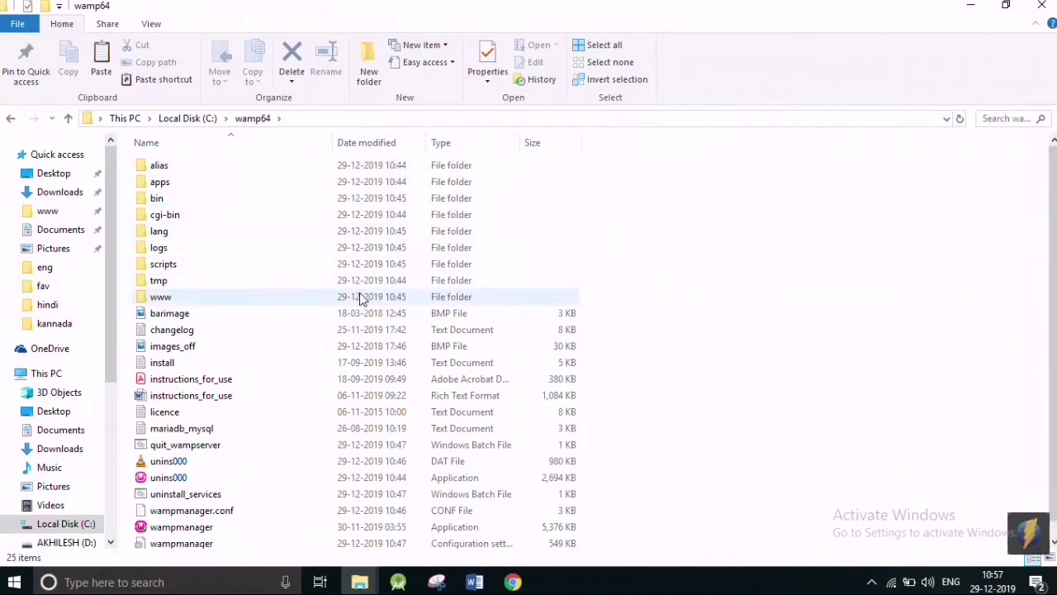
pyautogui.doubleClick(227, 301)
pyautogui.rightClick(190, 354)
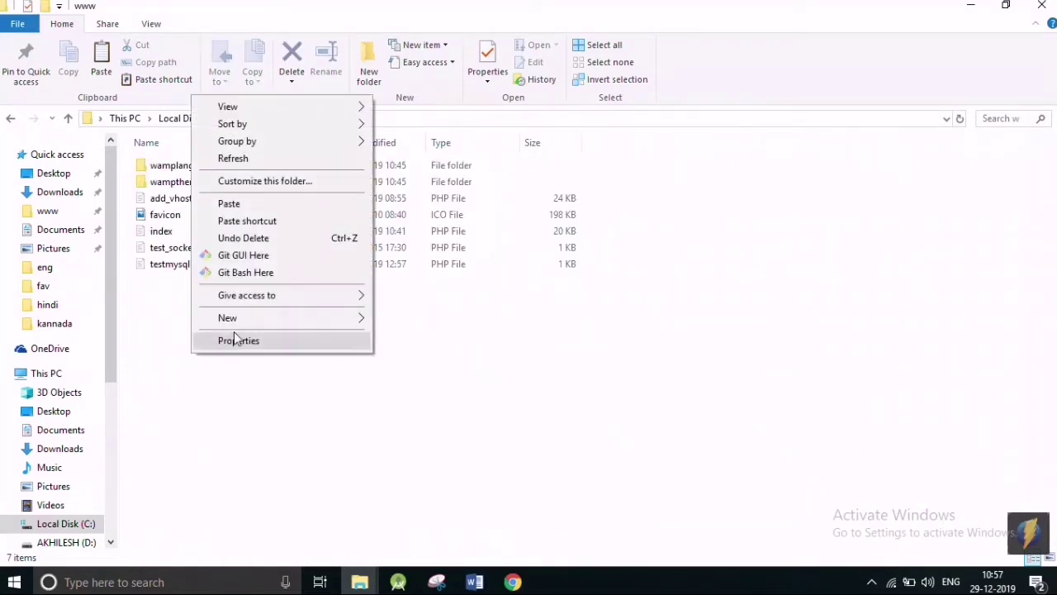
pyautogui.click(252, 204)
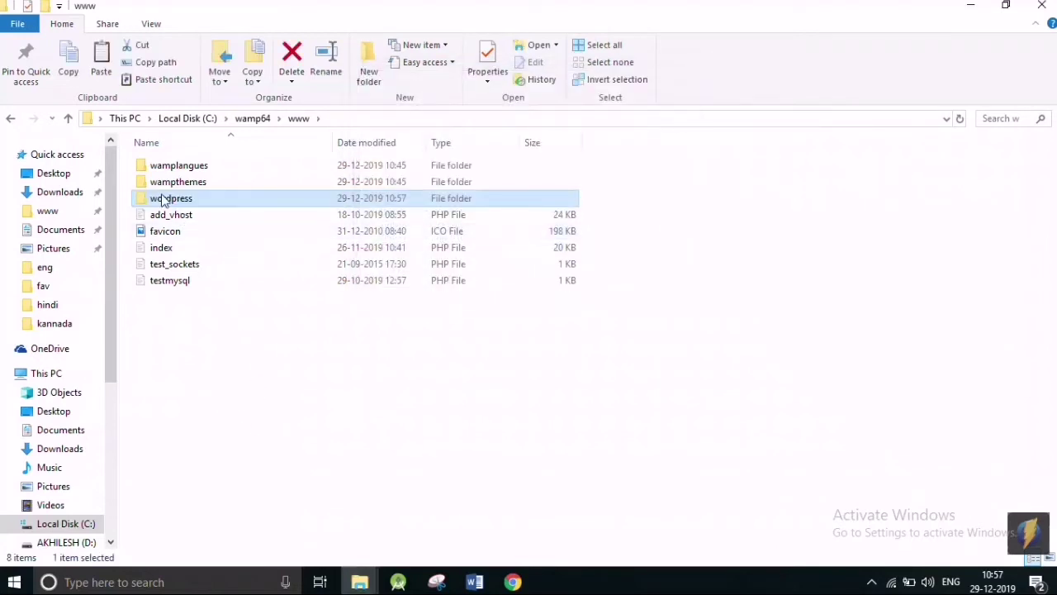
# Rename the pasted wordpress folder to mysite.
pyautogui.click(171, 206)
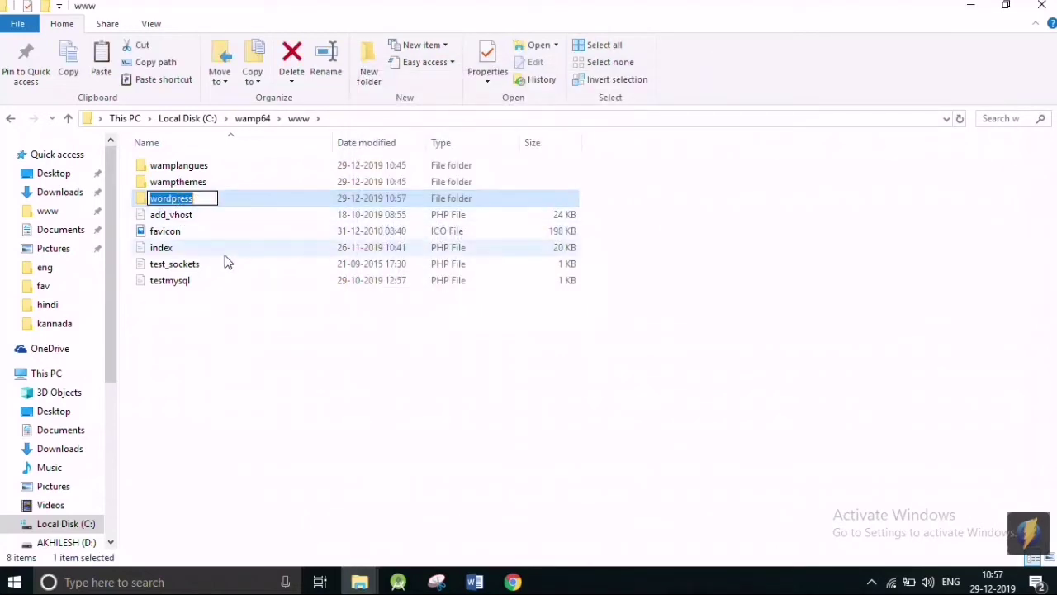
pyautogui.write('m')
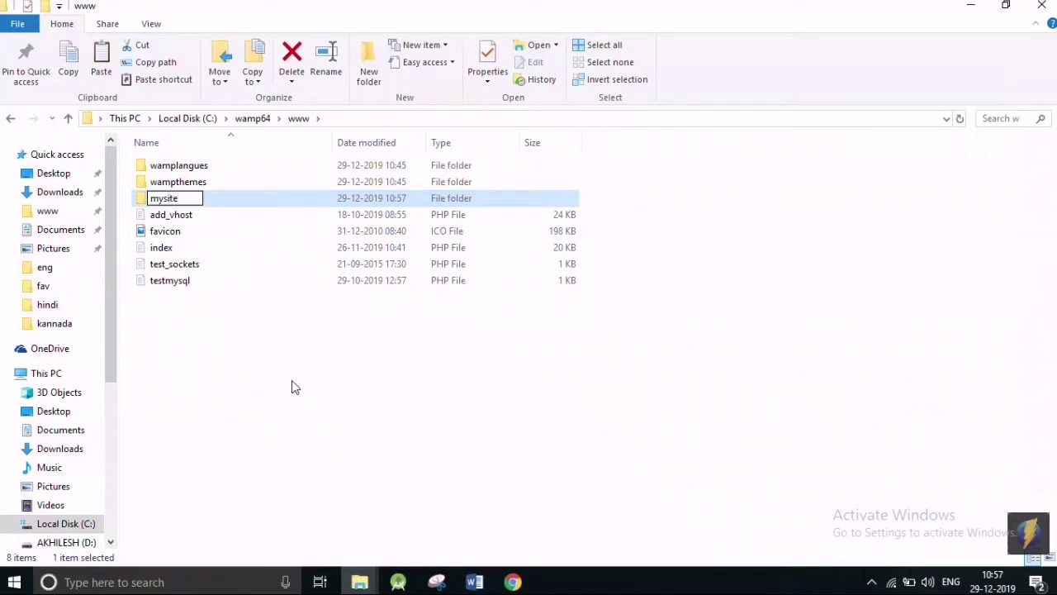
pyautogui.write('ysite')
pyautogui.press('Return')
pyautogui.moveTo(513, 582)
pyautogui.click(595, 524)
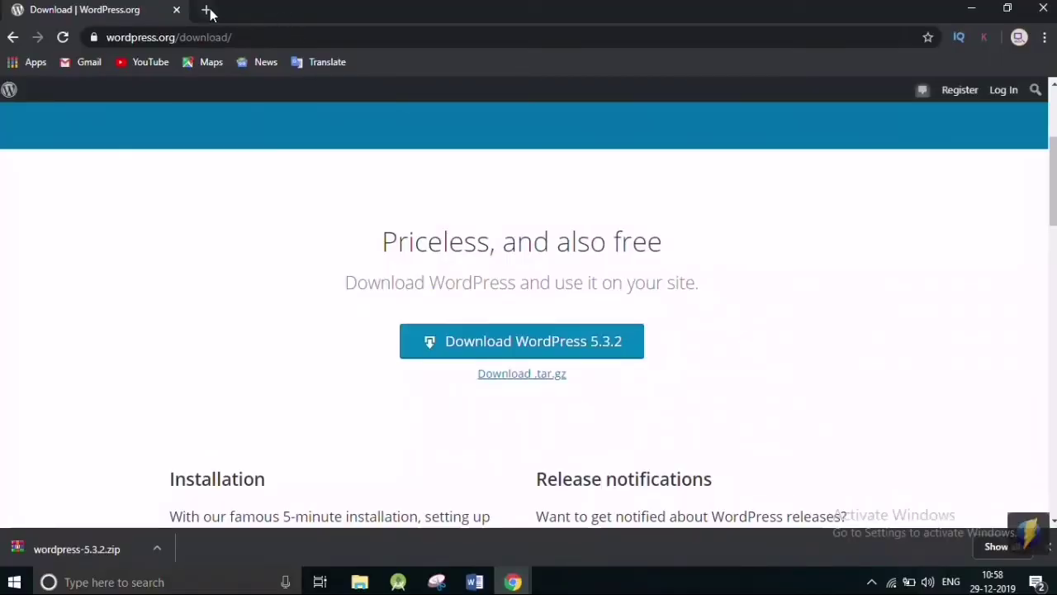
# Load localhost in a new tab and open phpMyAdmin from the WampServer homepage.
pyautogui.click(207, 9)
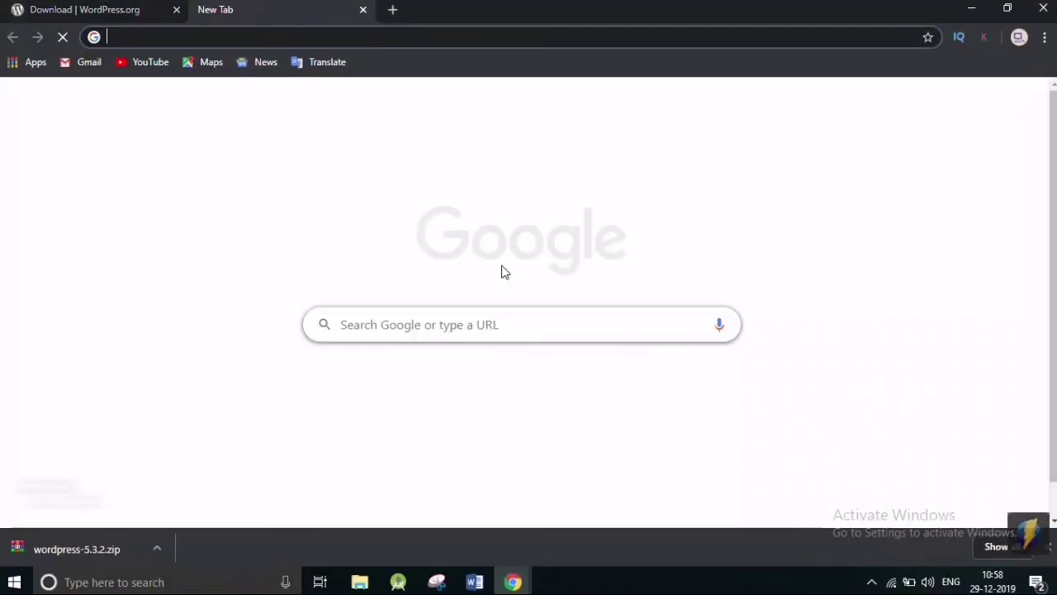
pyautogui.write('lo')
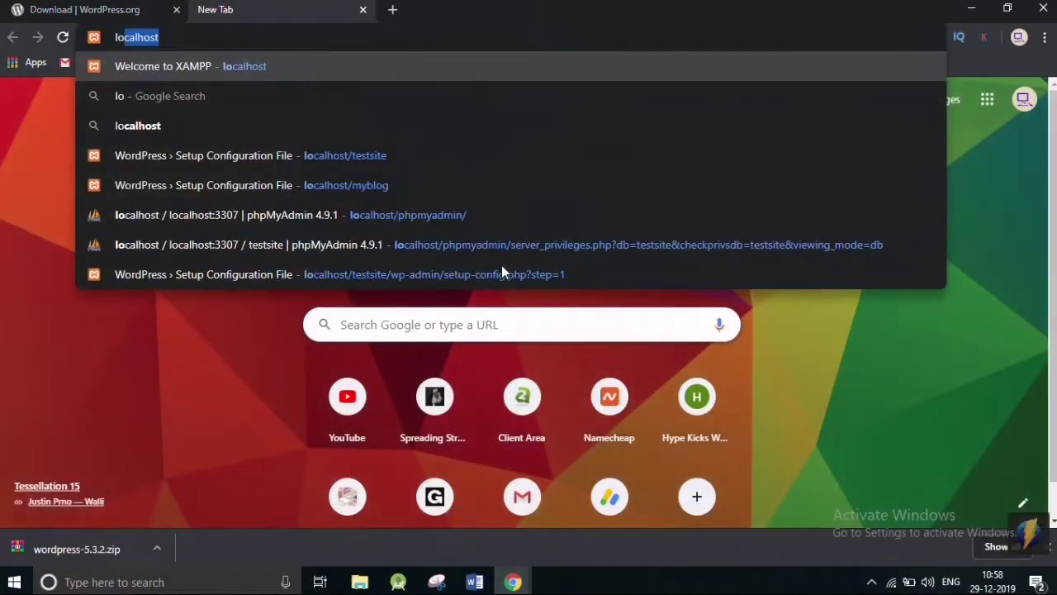
pyautogui.write('calhost')
pyautogui.press('Return')
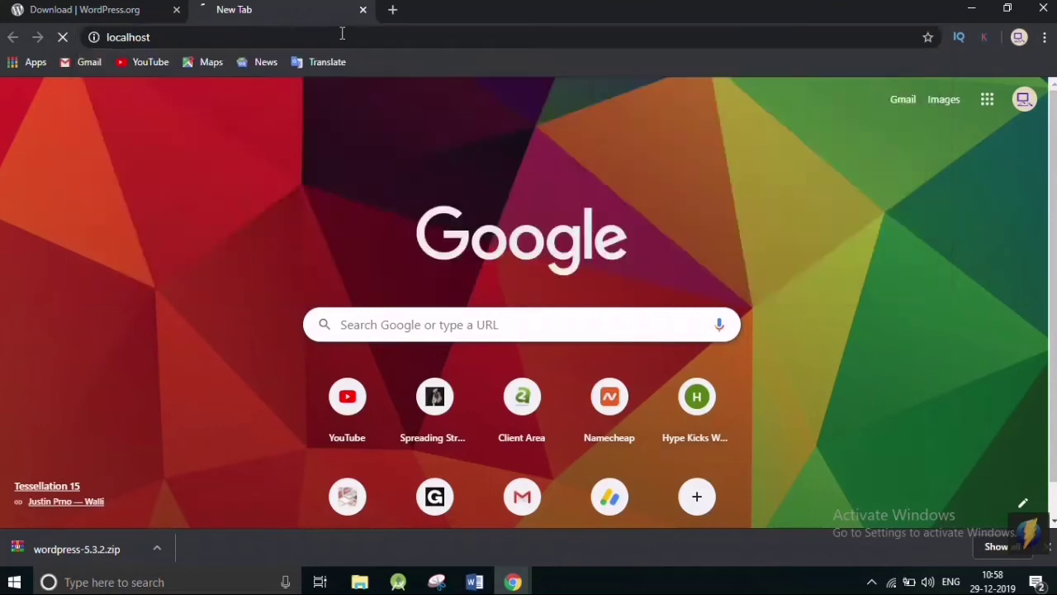
pyautogui.scroll(-2, 392, 246)
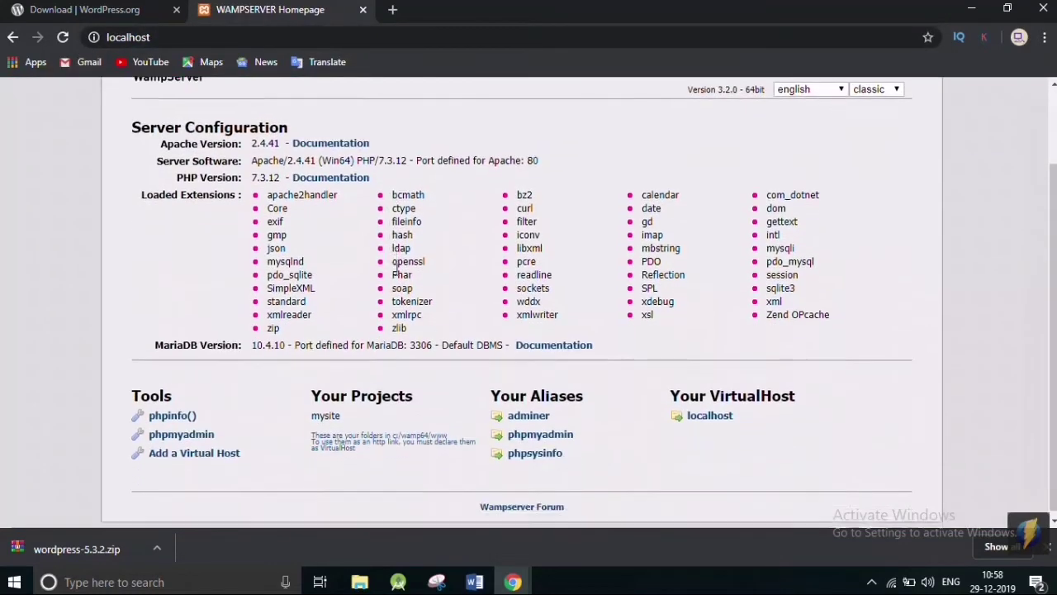
pyautogui.click(169, 437)
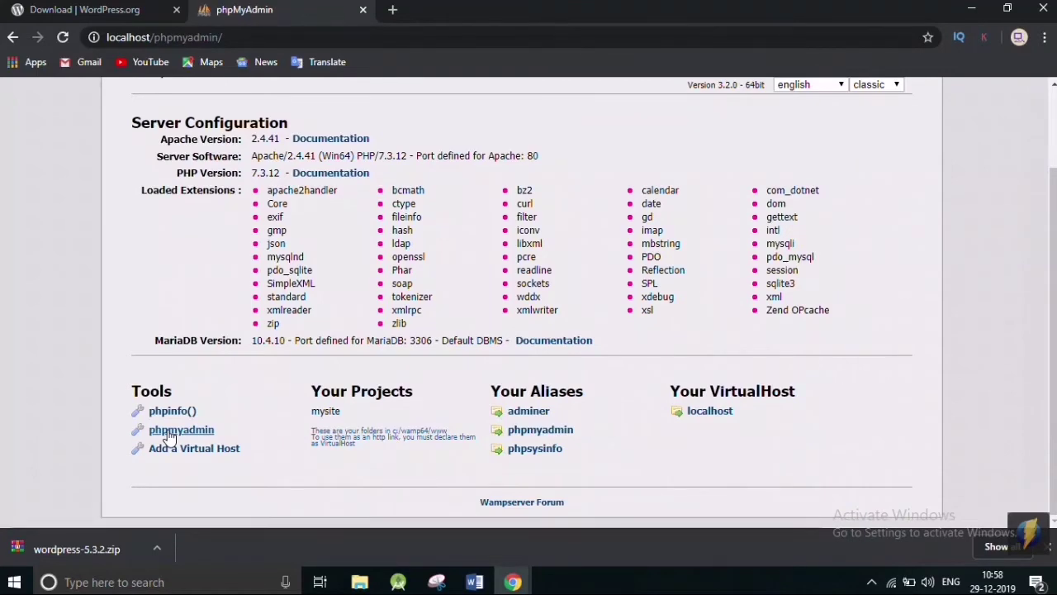
# Log in to phpMyAdmin as root and create an empty database named mysite.
pyautogui.write('root')
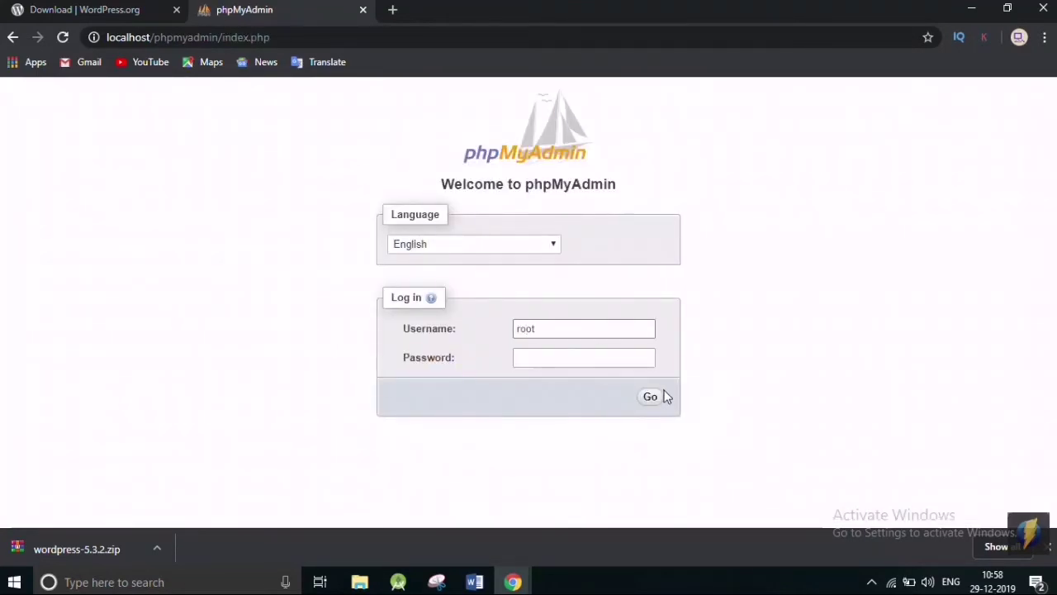
pyautogui.click(651, 398)
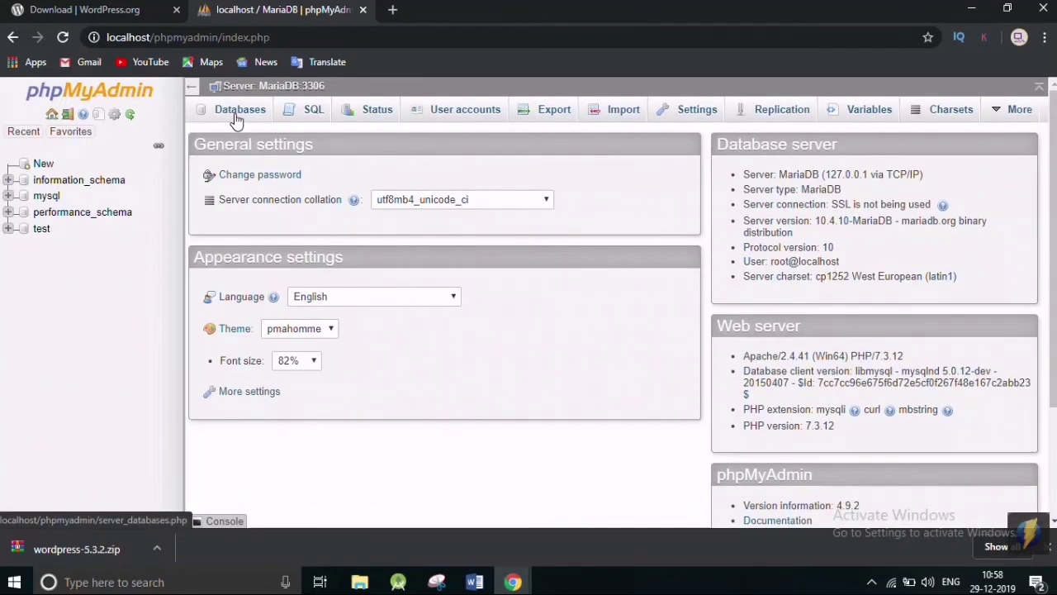
pyautogui.click(234, 118)
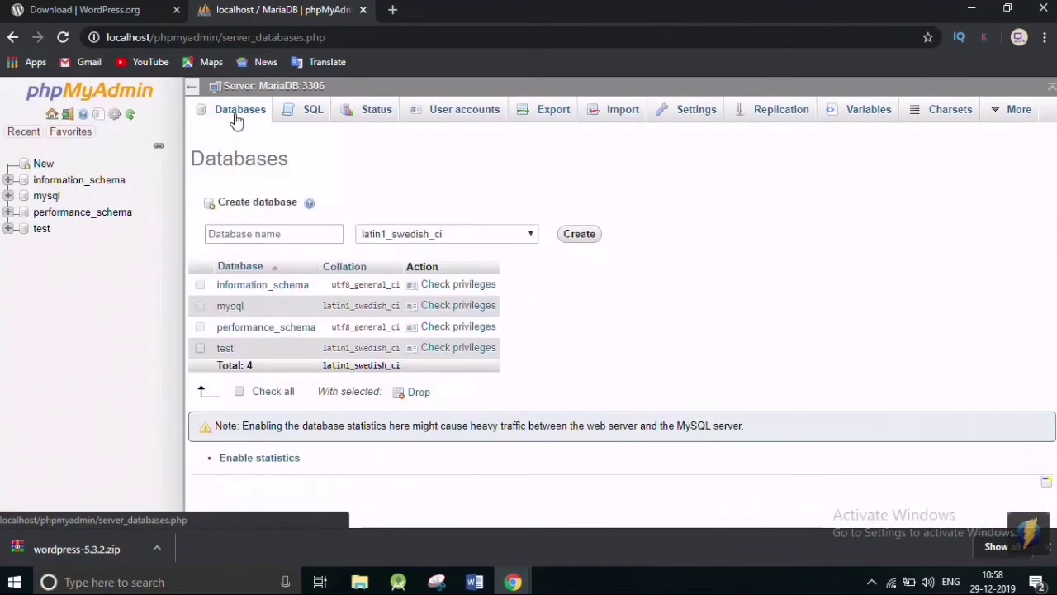
pyautogui.click(283, 233)
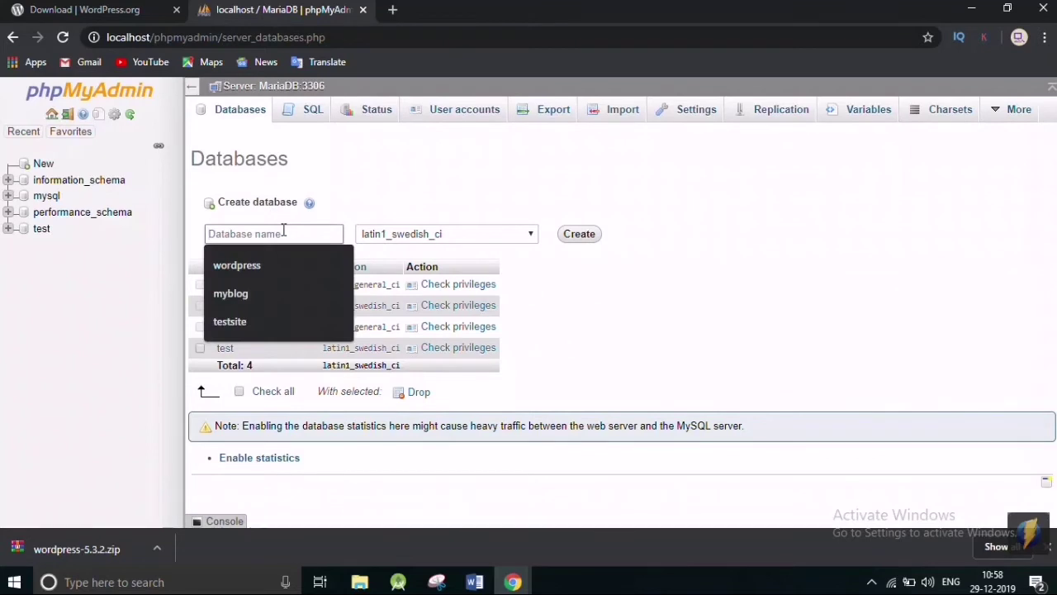
pyautogui.write('mysite')
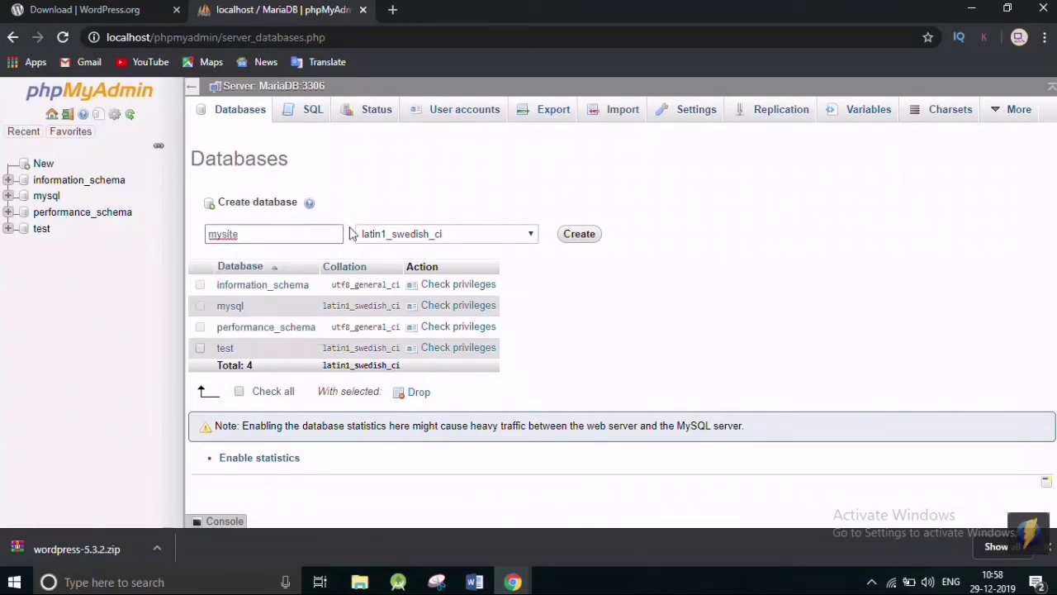
pyautogui.click(580, 236)
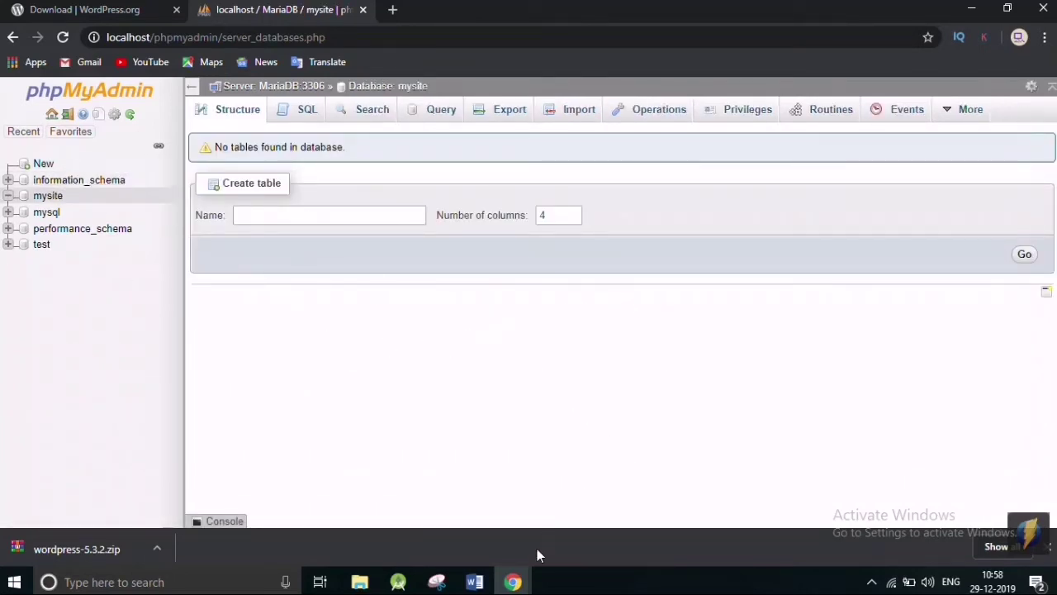
# Check the server folder, then return to Chrome and open a blank tab.
pyautogui.click(972, 10)
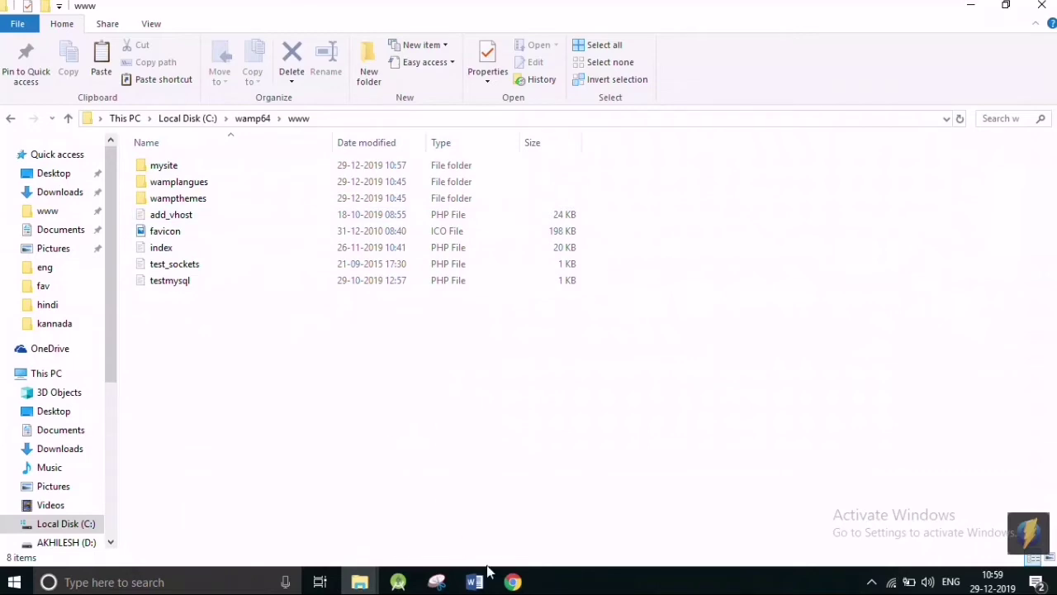
pyautogui.moveTo(513, 581)
pyautogui.click(530, 515)
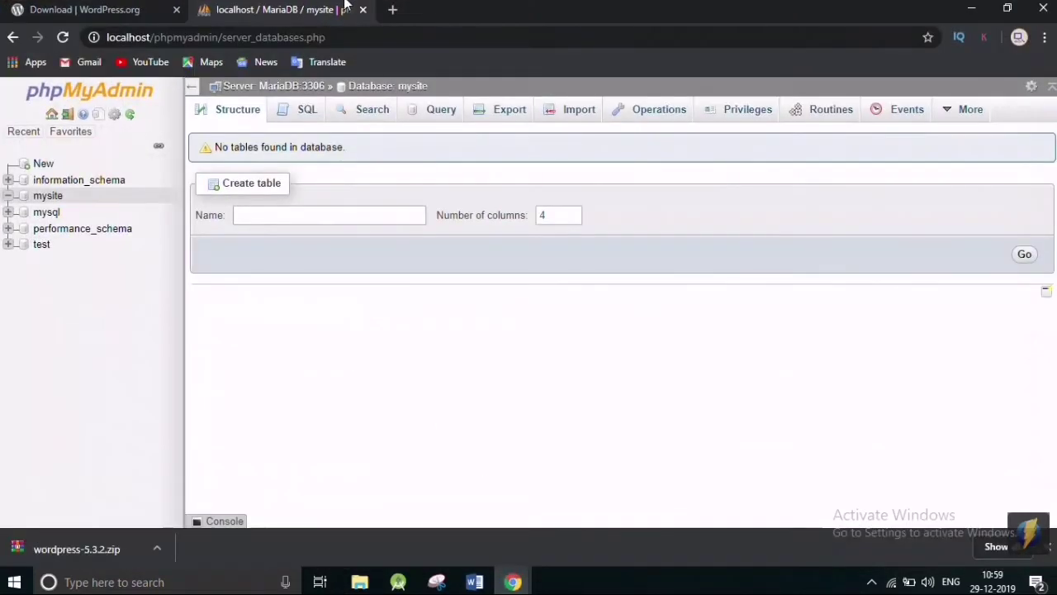
pyautogui.click(392, 10)
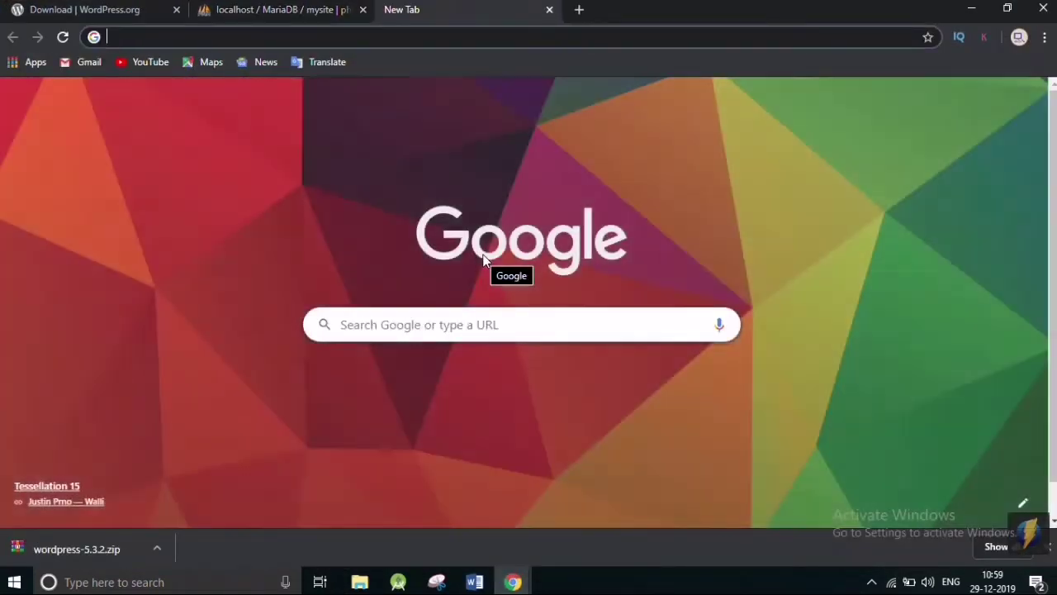
# Go to localhost/mysite in the new tab to launch WordPress setup.
pyautogui.write('local')
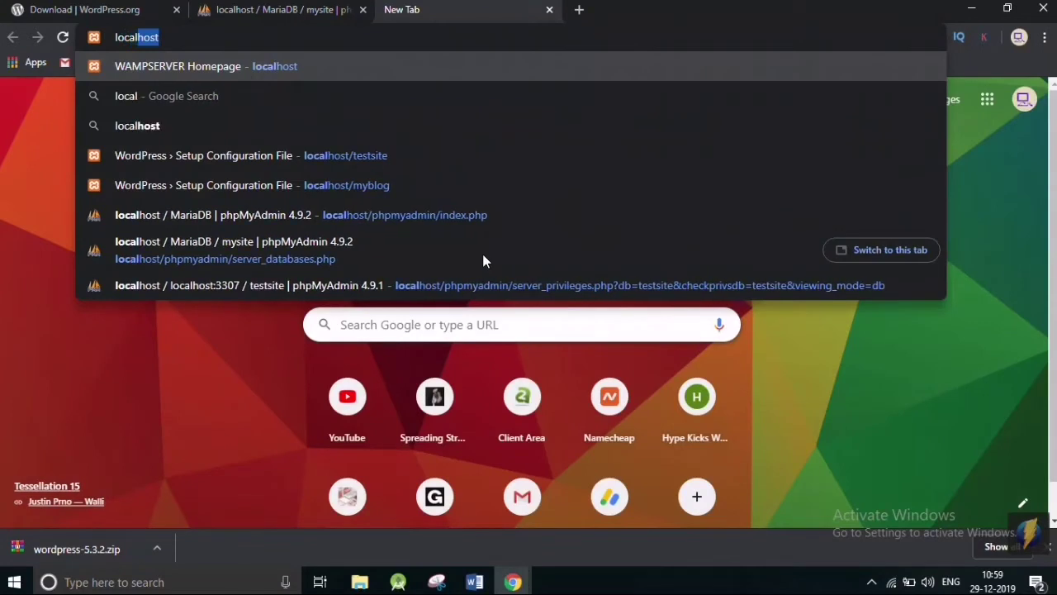
pyautogui.write('host')
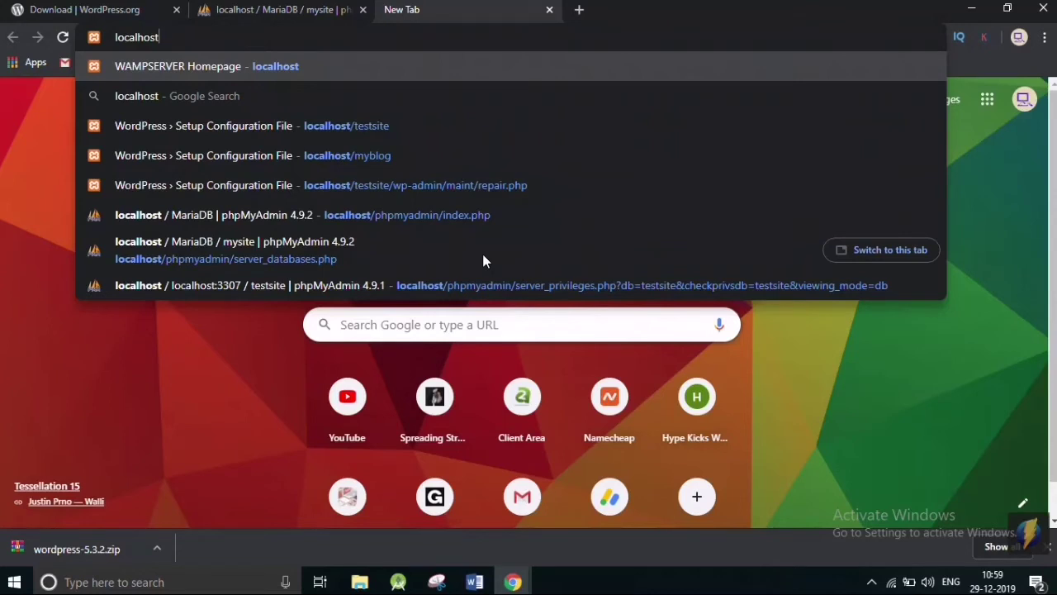
pyautogui.write('/m')
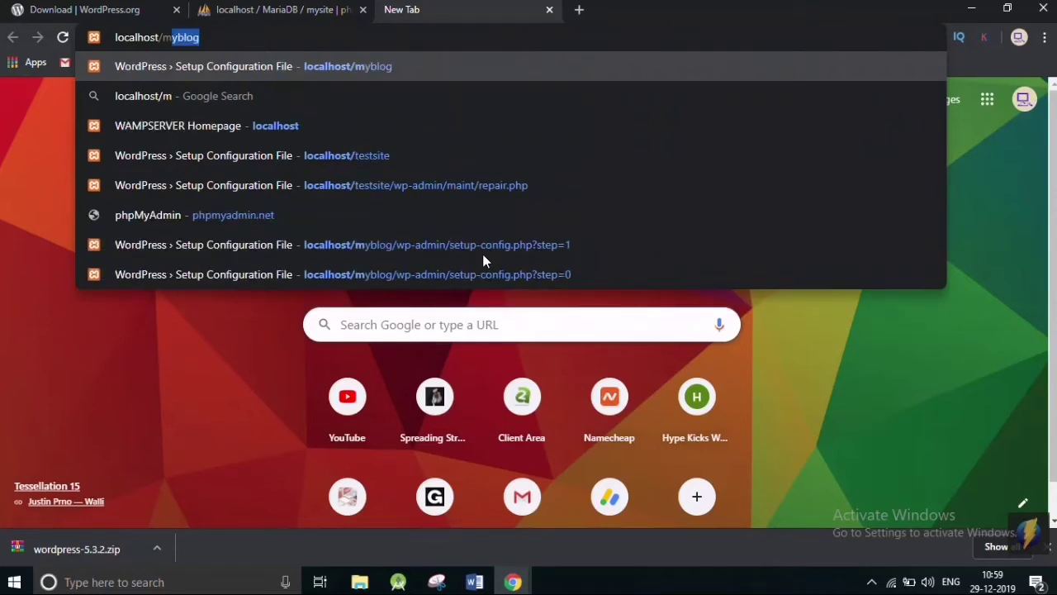
pyautogui.write('ysite')
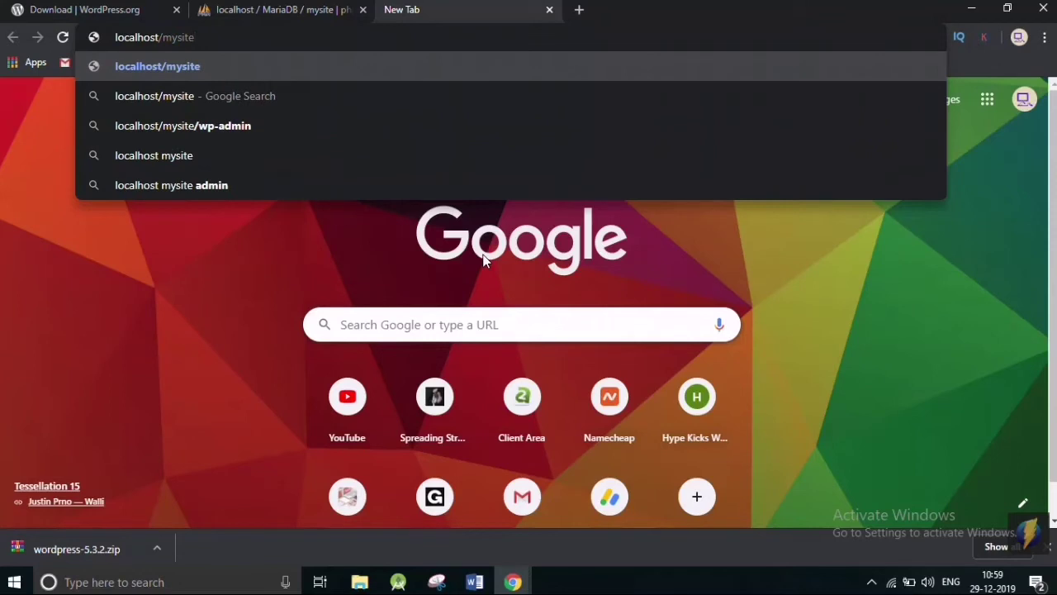
pyautogui.press('Return')
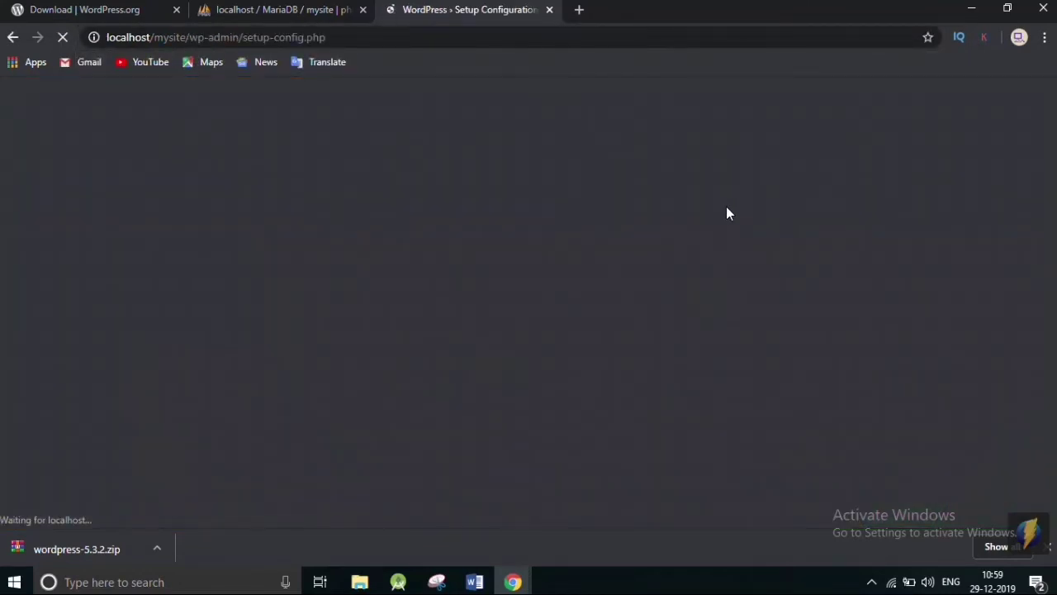
# Keep English (United States) as the setup language and continue past the welcome page with Let's go!
pyautogui.scroll(-1, 732, 248)
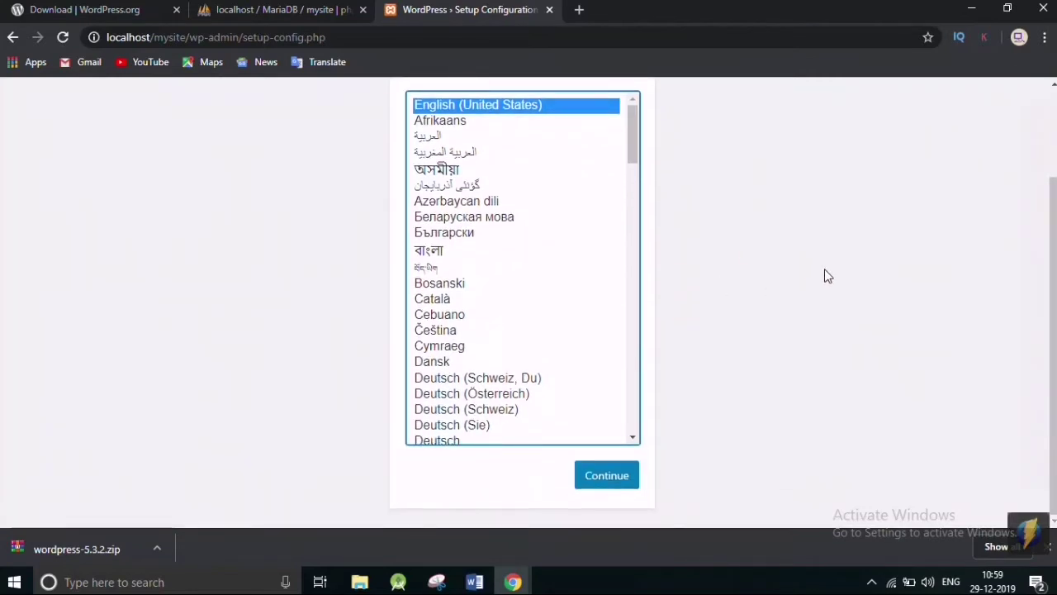
pyautogui.click(608, 480)
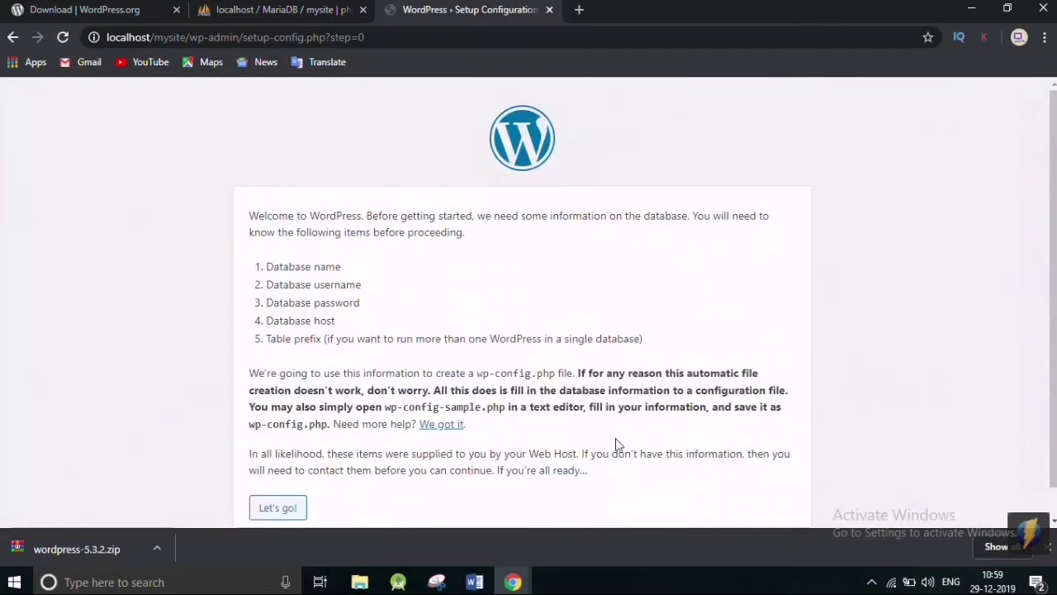
pyautogui.scroll(-1, 648, 318)
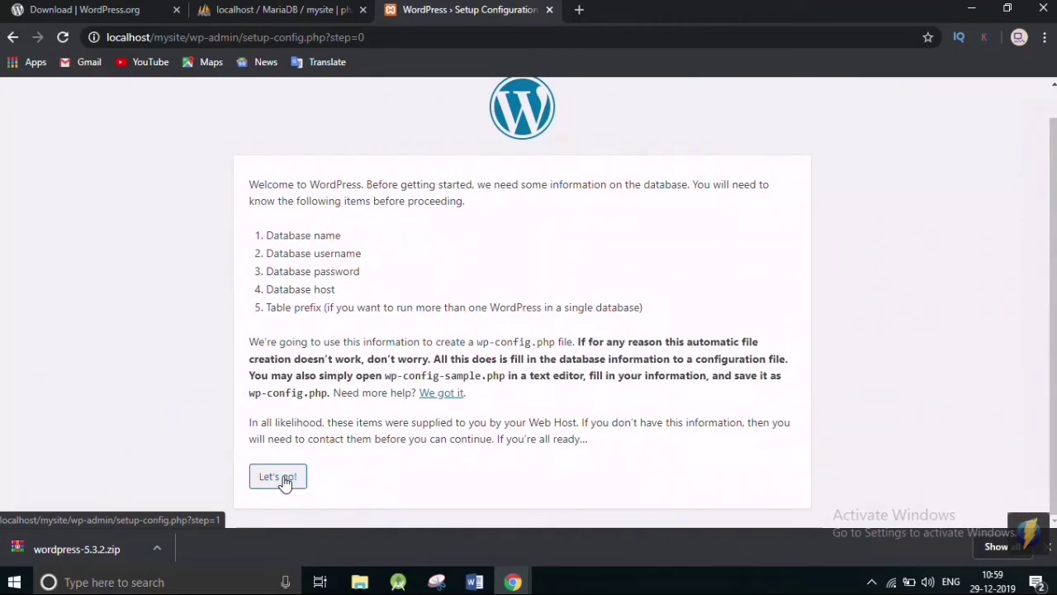
pyautogui.click(277, 477)
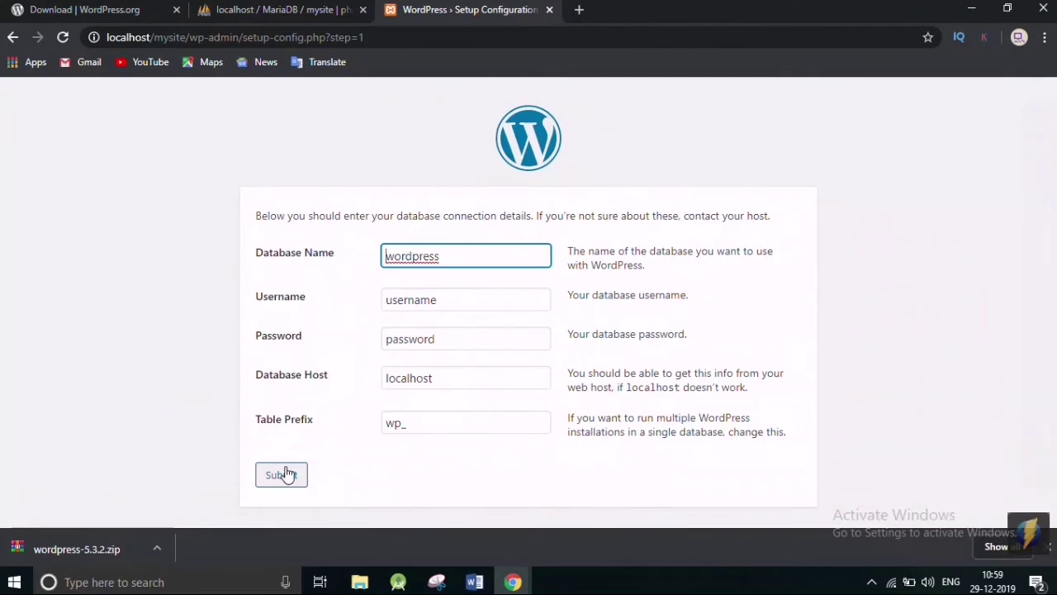
# Submit database name mysite, username root and an empty password for the WordPress connection.
pyautogui.moveTo(477, 257); pyautogui.dragTo(401, 256)
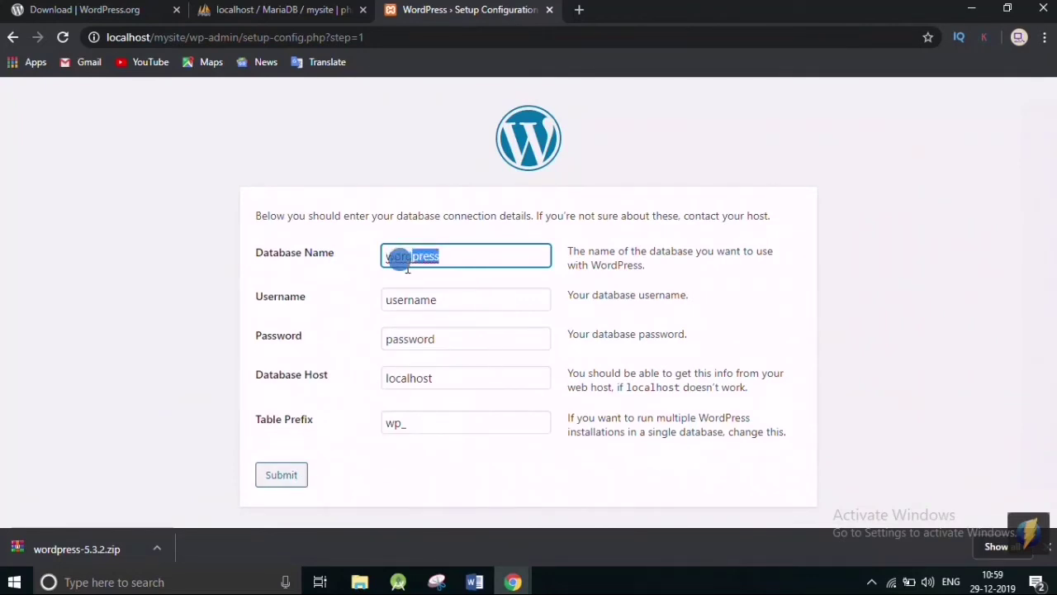
pyautogui.write('my')
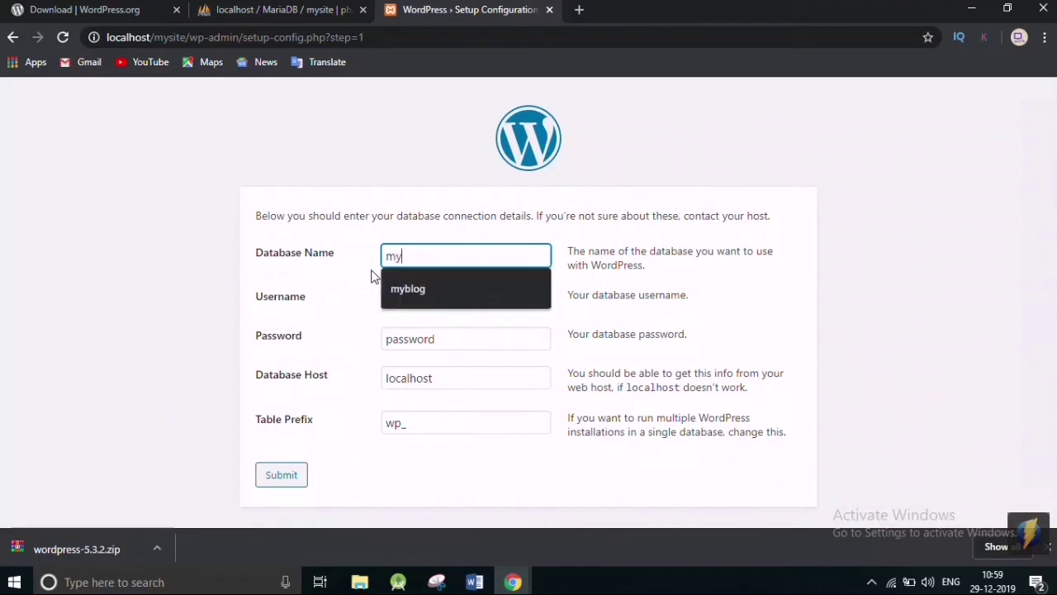
pyautogui.write('site')
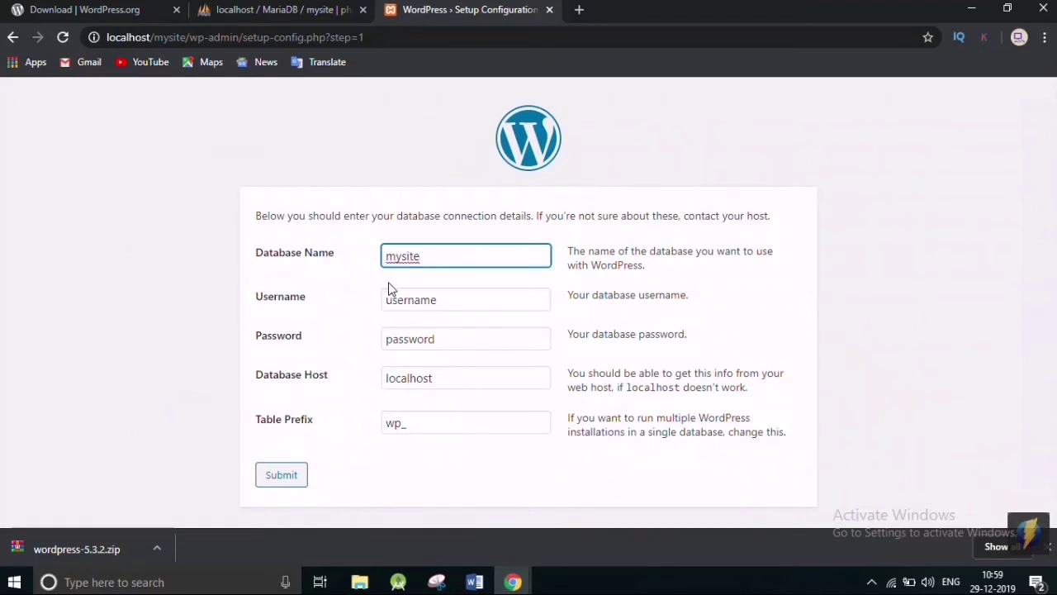
pyautogui.moveTo(471, 307); pyautogui.dragTo(374, 322)
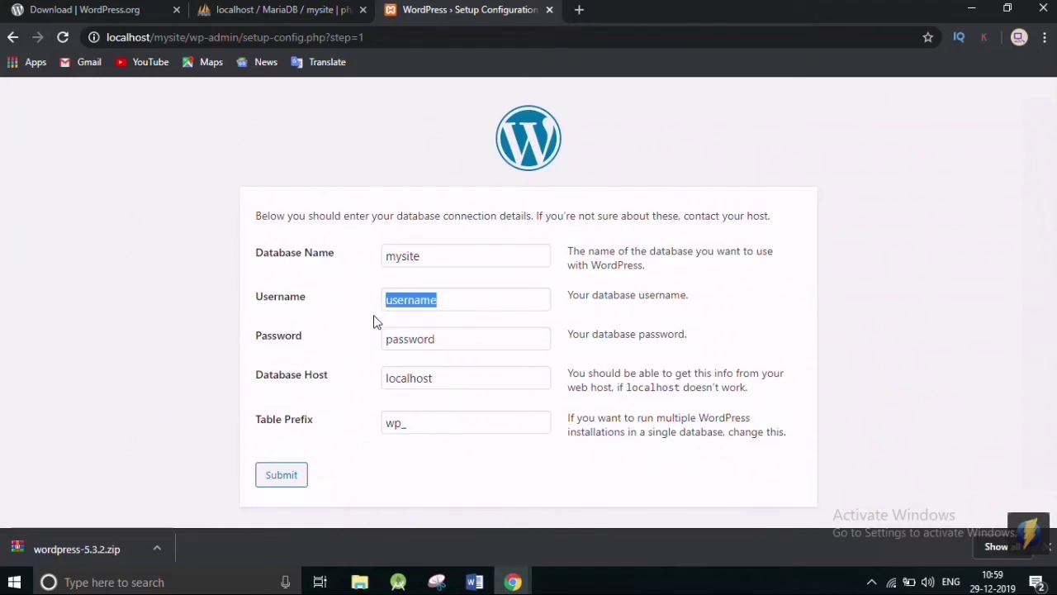
pyautogui.moveTo(460, 307); pyautogui.dragTo(359, 312)
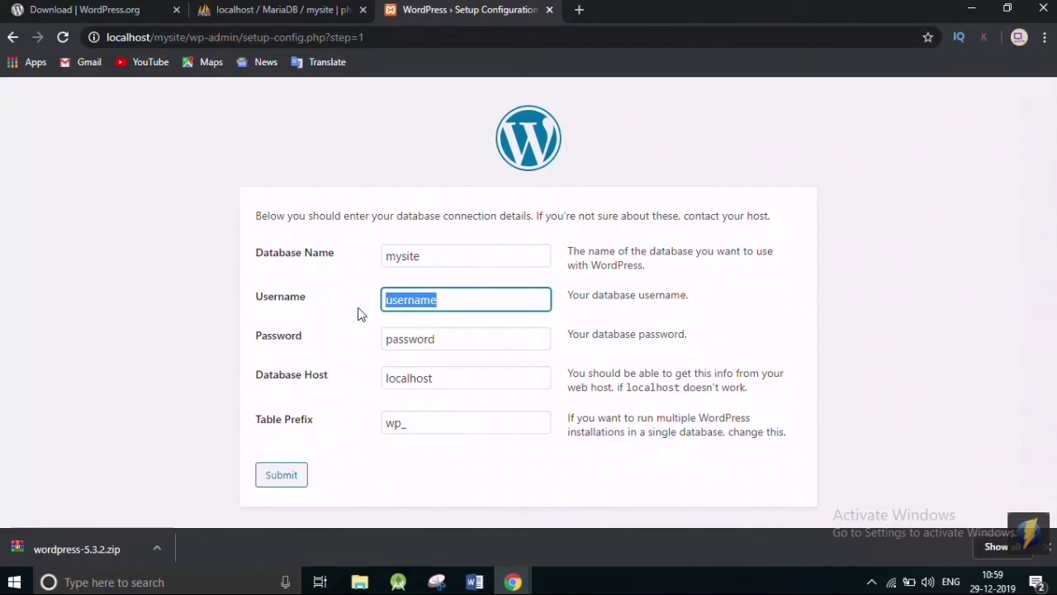
pyautogui.write('root')
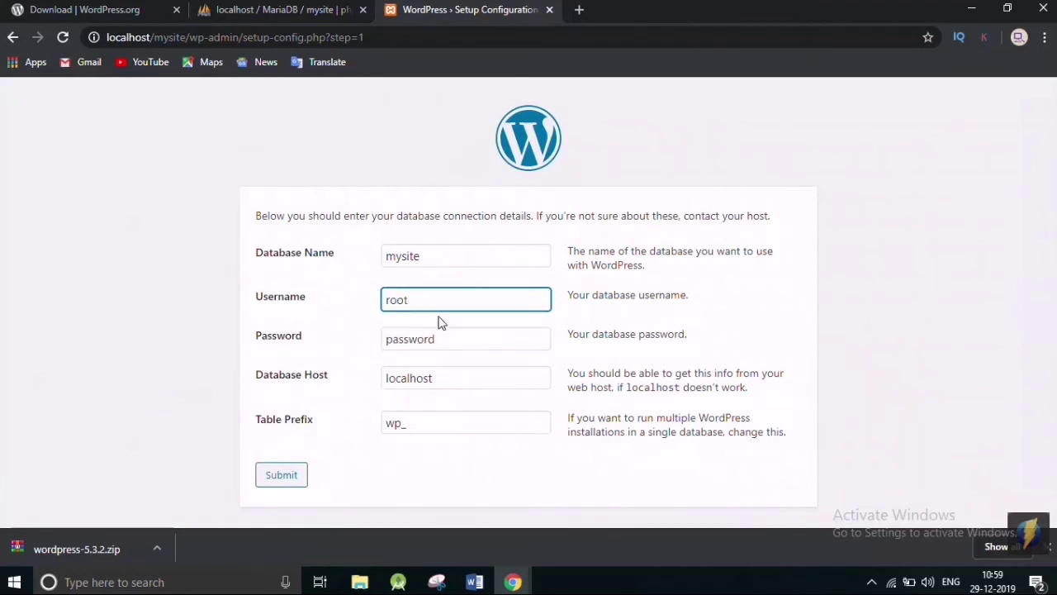
pyautogui.moveTo(415, 339); pyautogui.dragTo(384, 341)
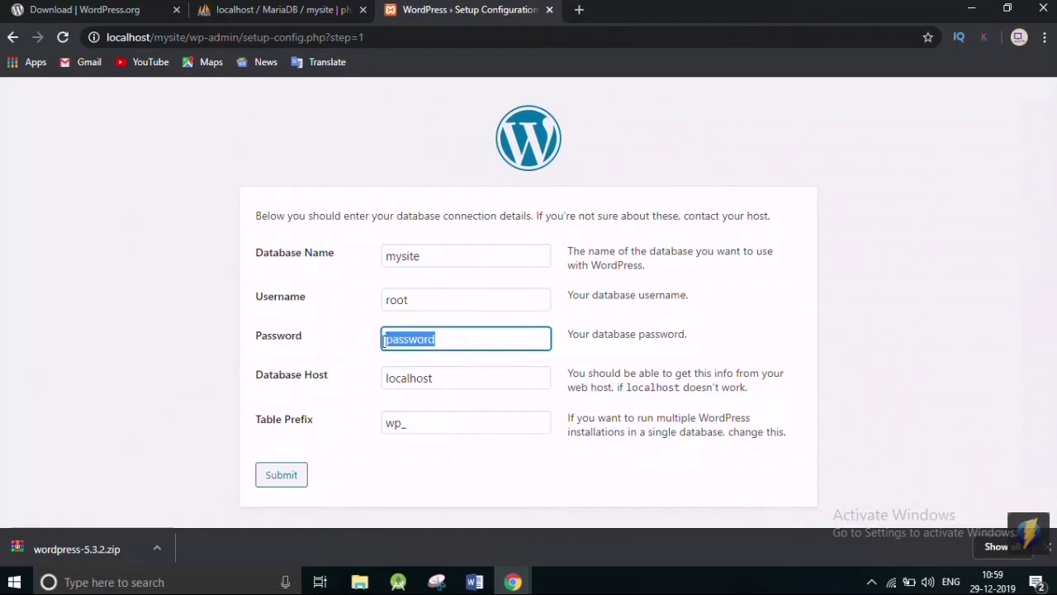
pyautogui.press('BackSpace')
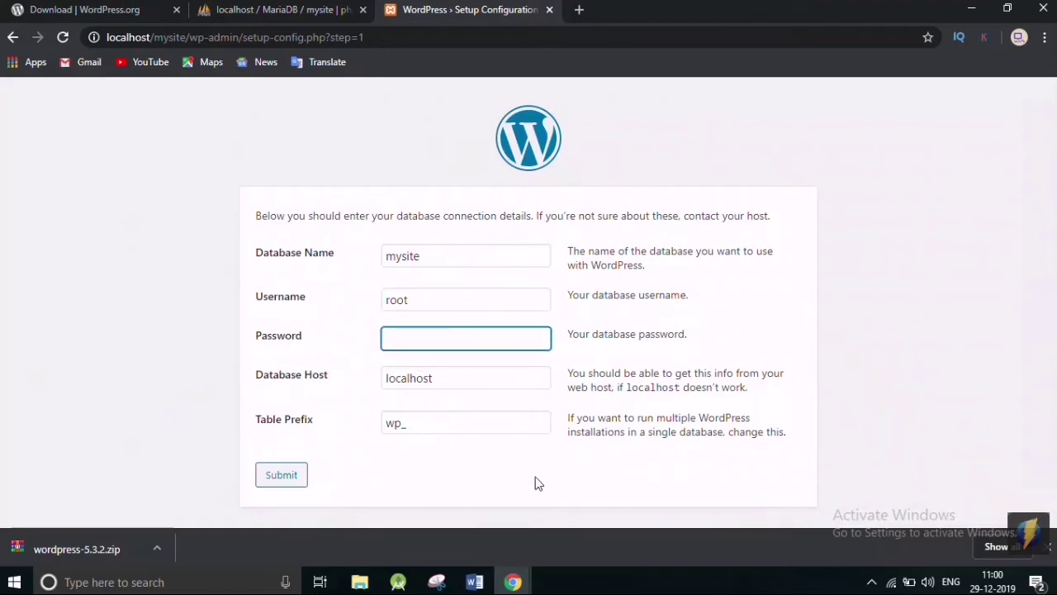
pyautogui.click(282, 474)
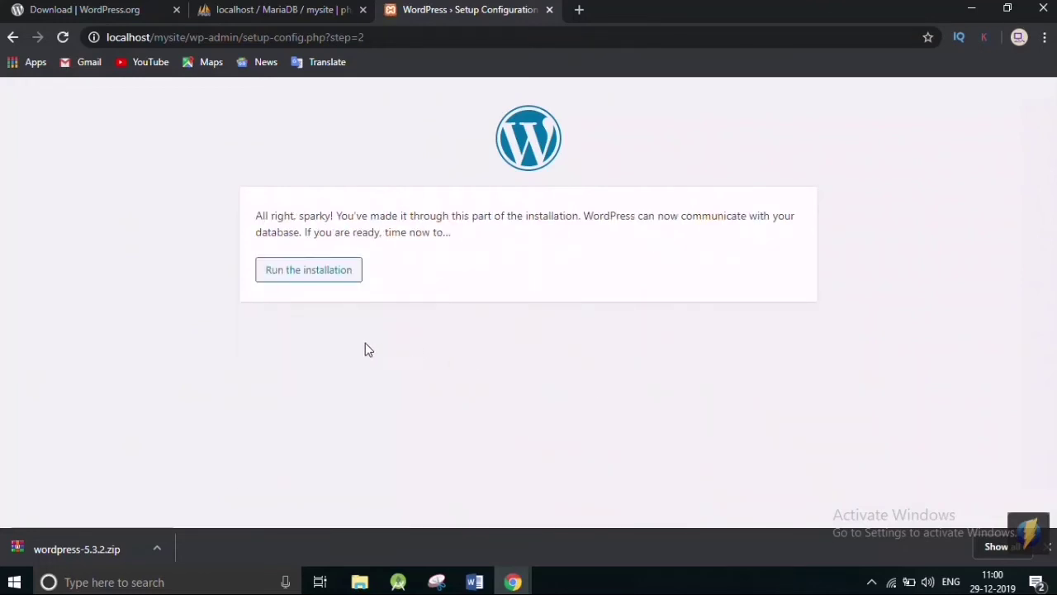
# Run the installation with site title mysite and admin username admin, then install WordPress.
pyautogui.click(327, 278)
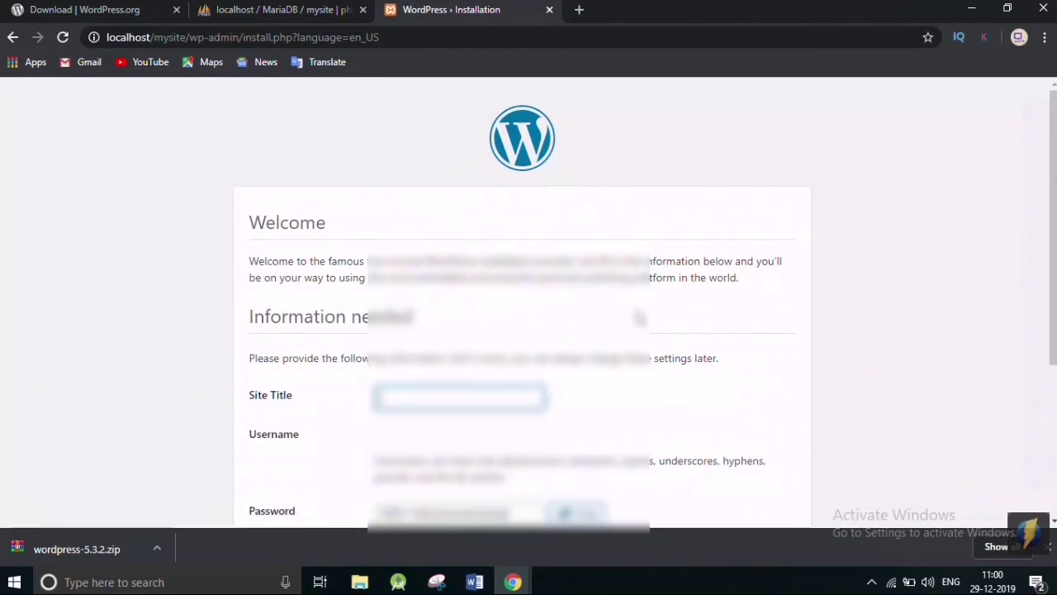
pyautogui.scroll(-2, 665, 306)
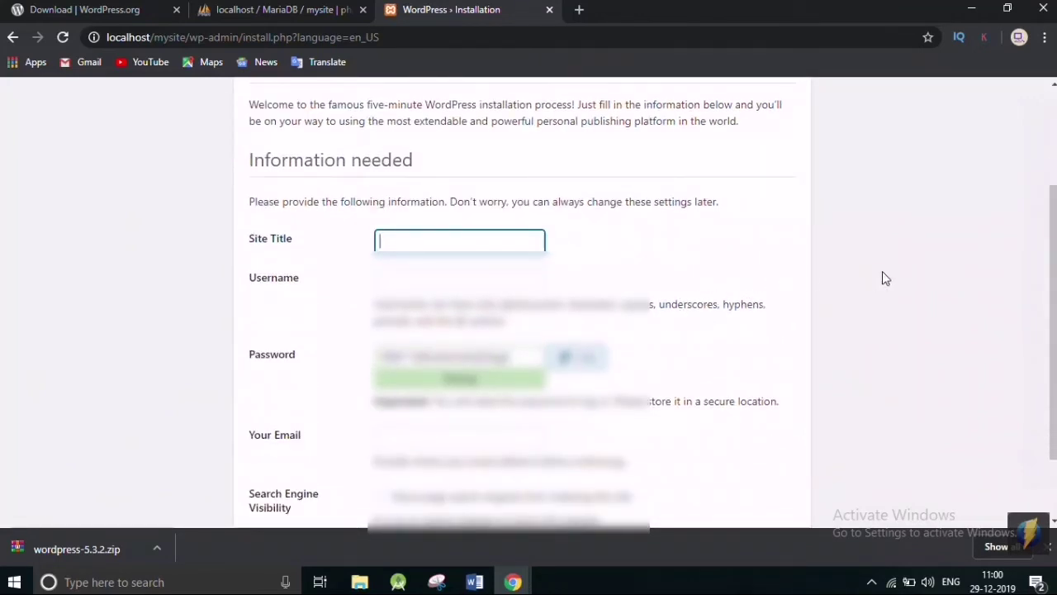
pyautogui.write('mysite')
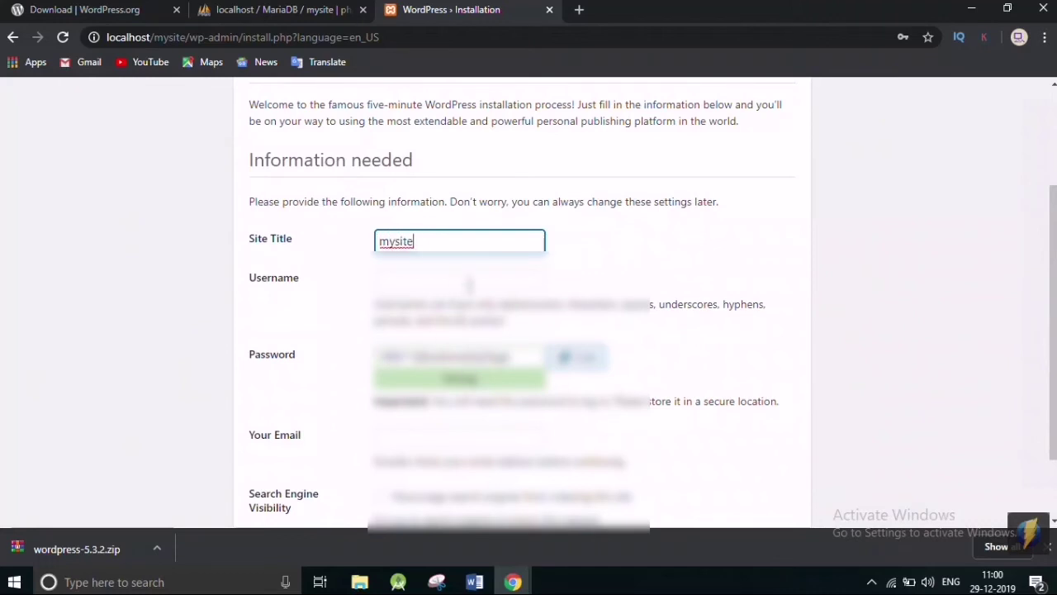
pyautogui.click(469, 282)
pyautogui.write('ad')
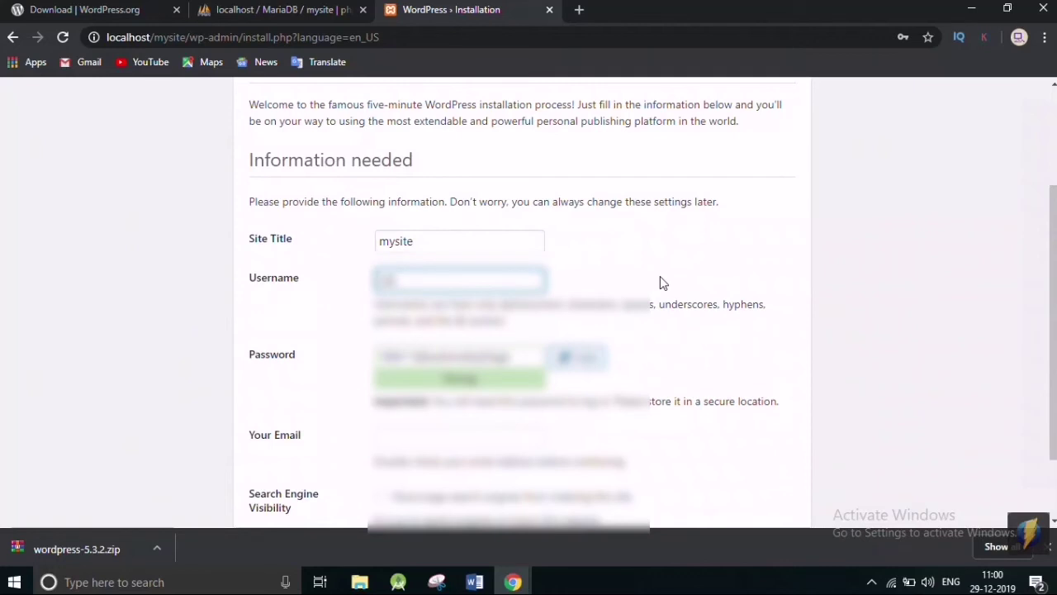
pyautogui.write('min')
pyautogui.scroll(-1, 661, 285)
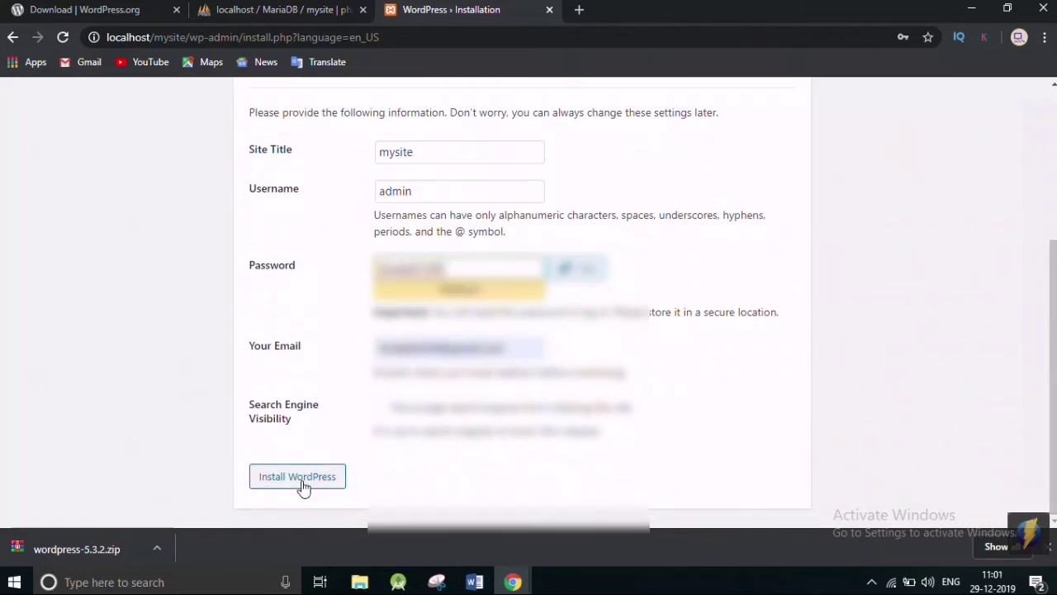
pyautogui.click(303, 484)
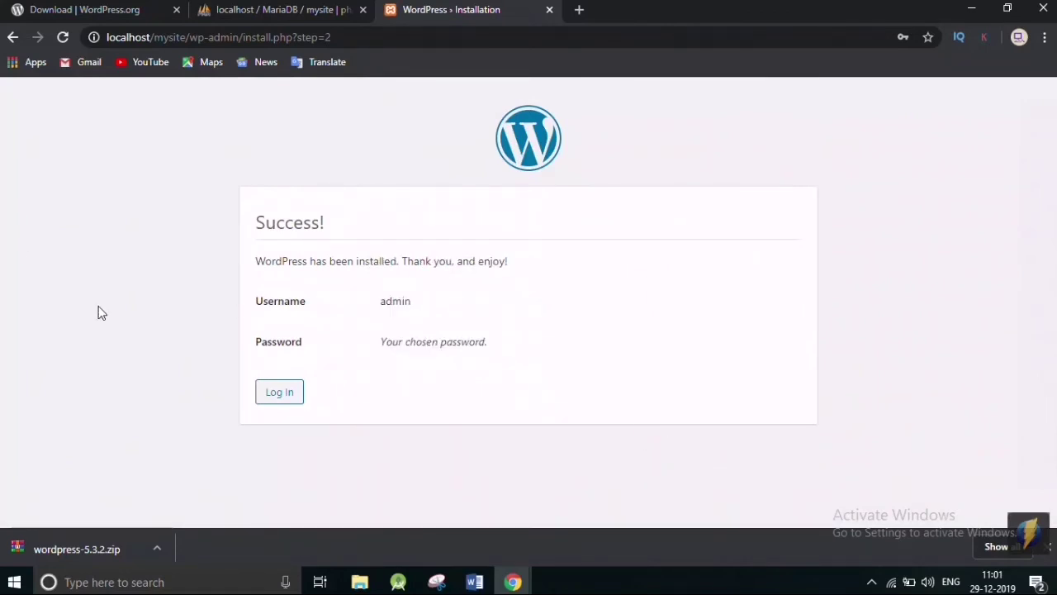
# Log in as admin with the new account's password to reach the Dashboard.
pyautogui.click(291, 399)
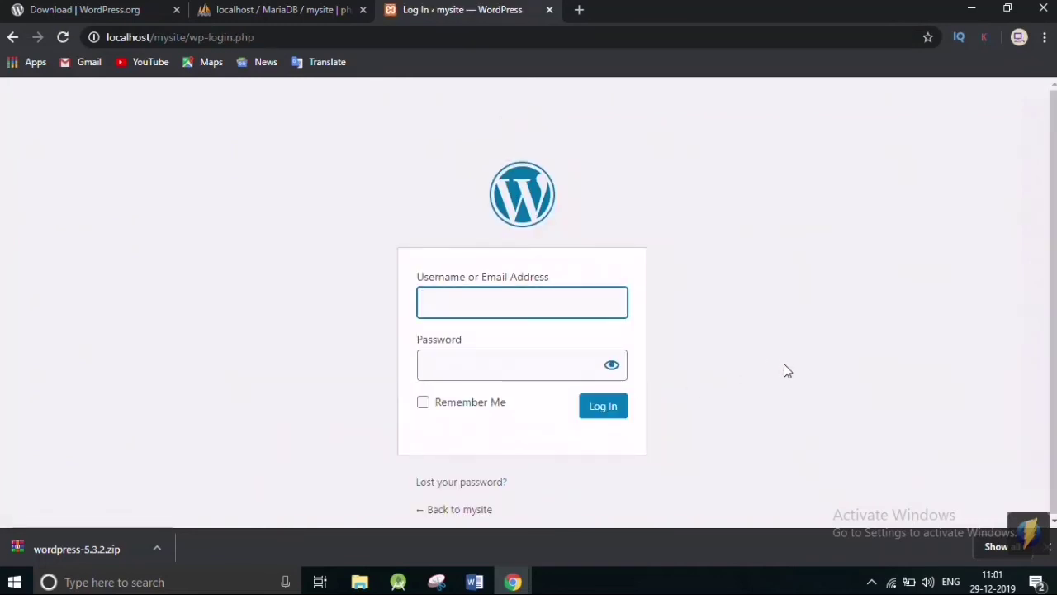
pyautogui.write('admin')
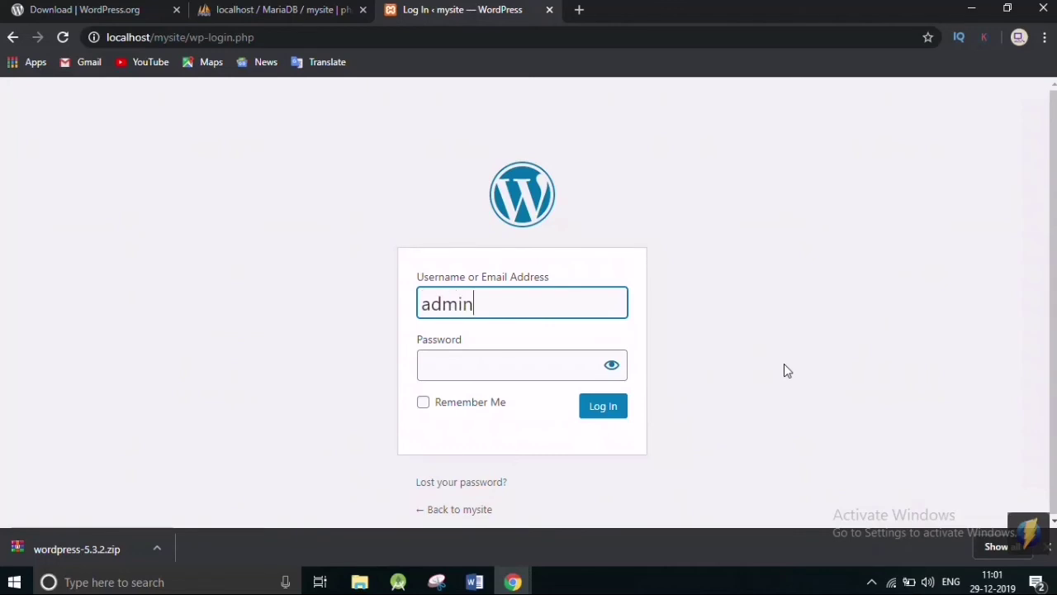
pyautogui.click(533, 360)
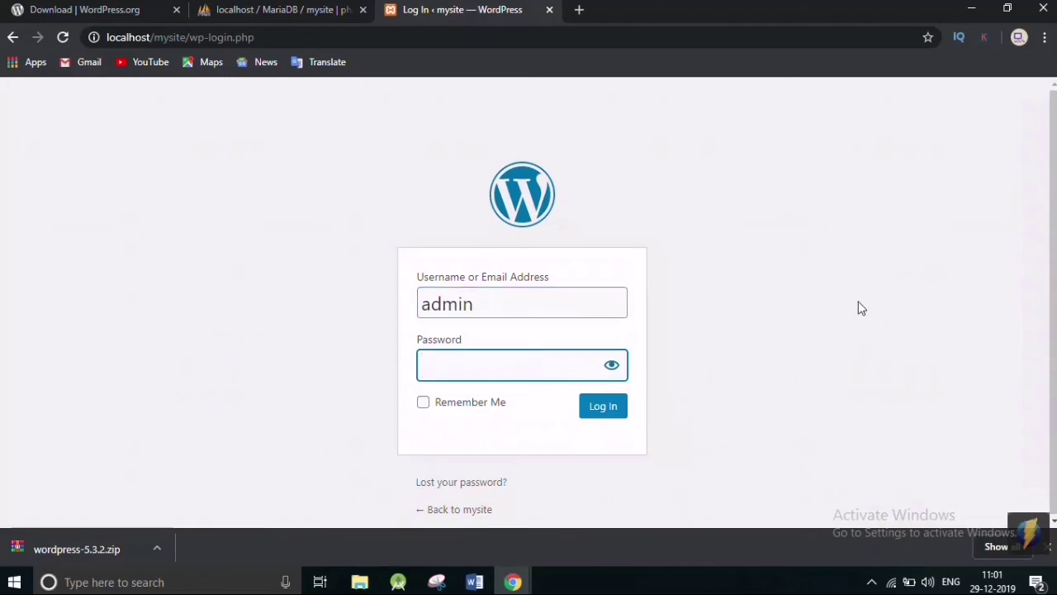
pyautogui.write('adm•••••••')
pyautogui.click(609, 411)
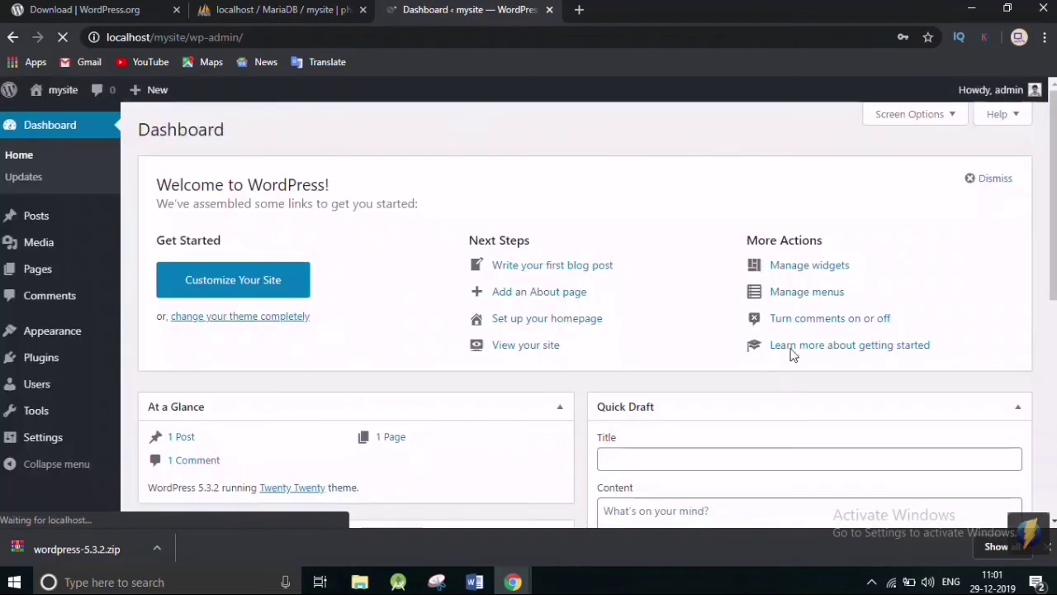
# Open Appearance > Themes and activate the Twenty Seventeen theme.
pyautogui.scroll(-4, 522, 357)
pyautogui.scroll(1, 525, 355)
pyautogui.scroll(-1, 522, 341)
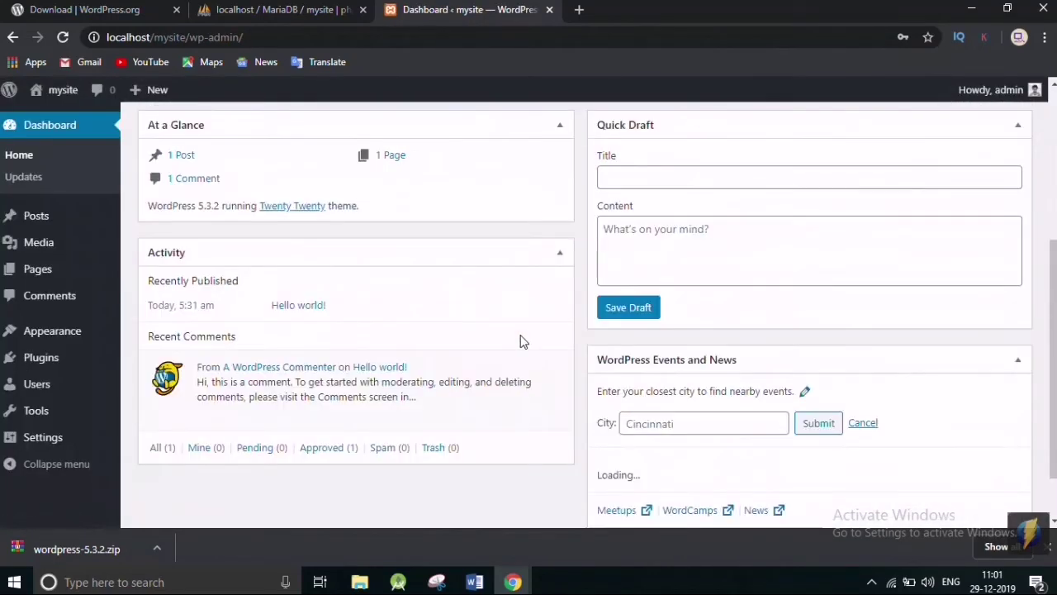
pyautogui.scroll(2, 523, 330)
pyautogui.scroll(-2, 531, 298)
pyautogui.scroll(1, 525, 307)
pyautogui.scroll(5, 526, 318)
pyautogui.scroll(-5, 529, 324)
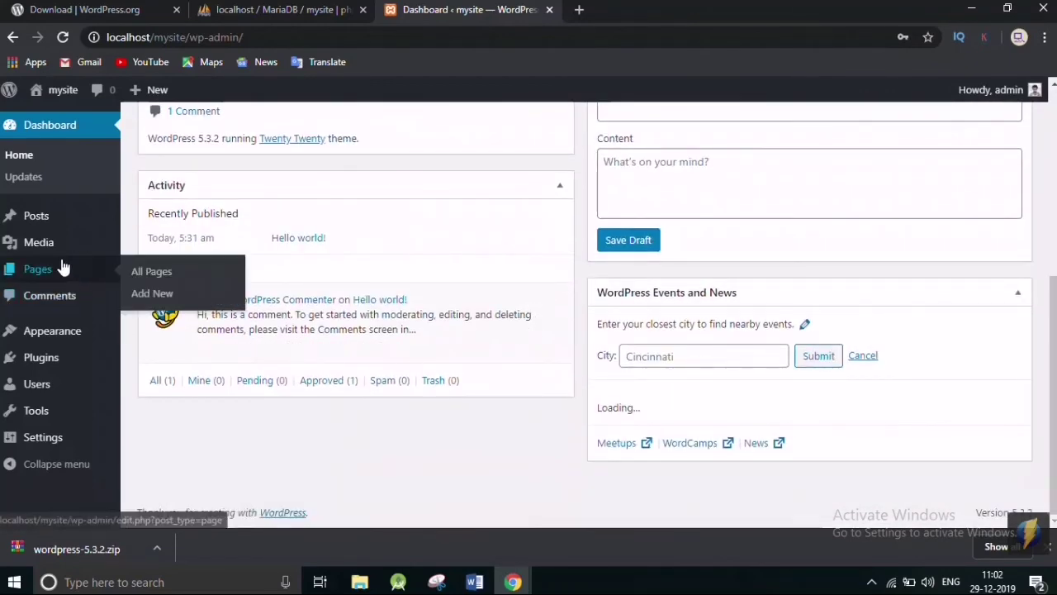
pyautogui.moveTo(45, 339)
pyautogui.click(171, 334)
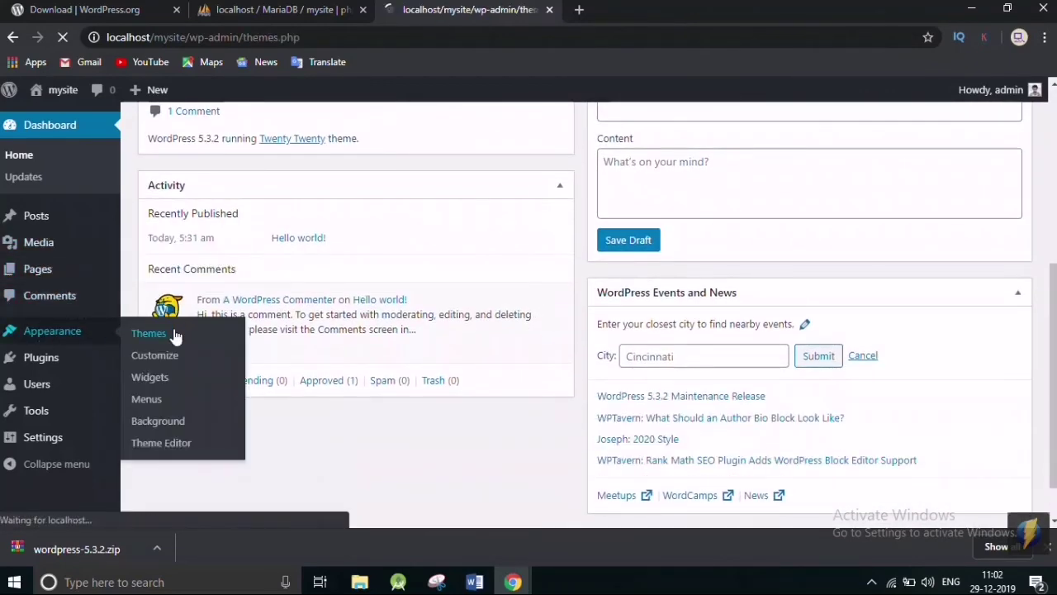
pyautogui.scroll(-3, 548, 300)
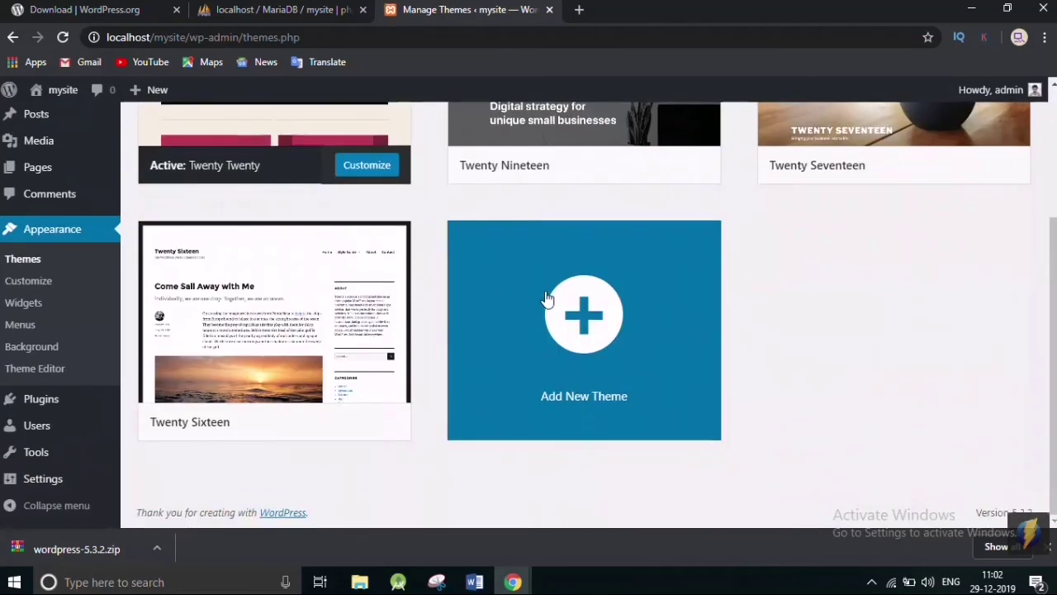
pyautogui.scroll(3, 547, 300)
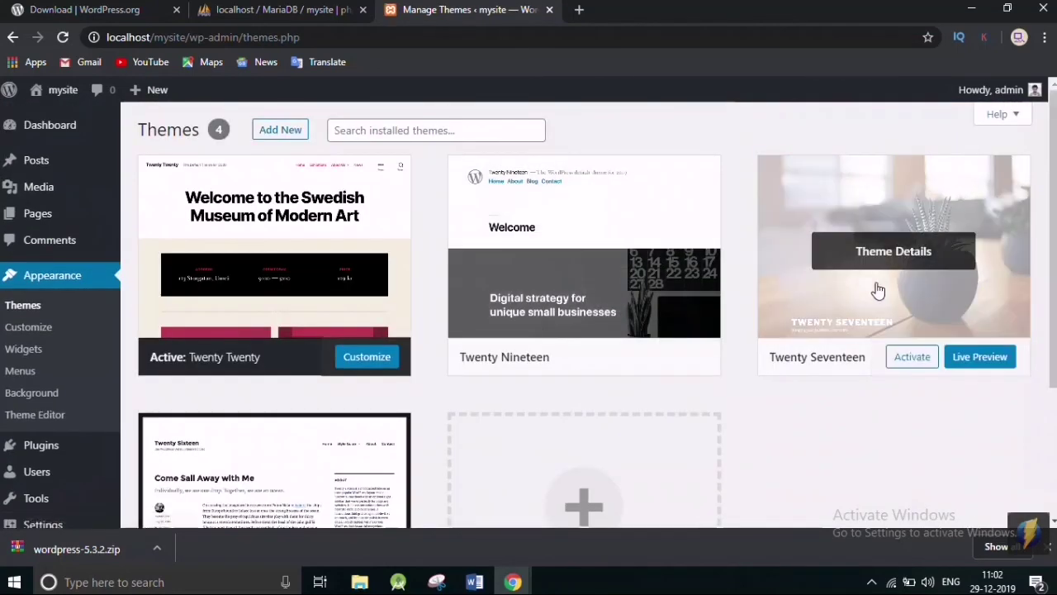
pyautogui.click(914, 358)
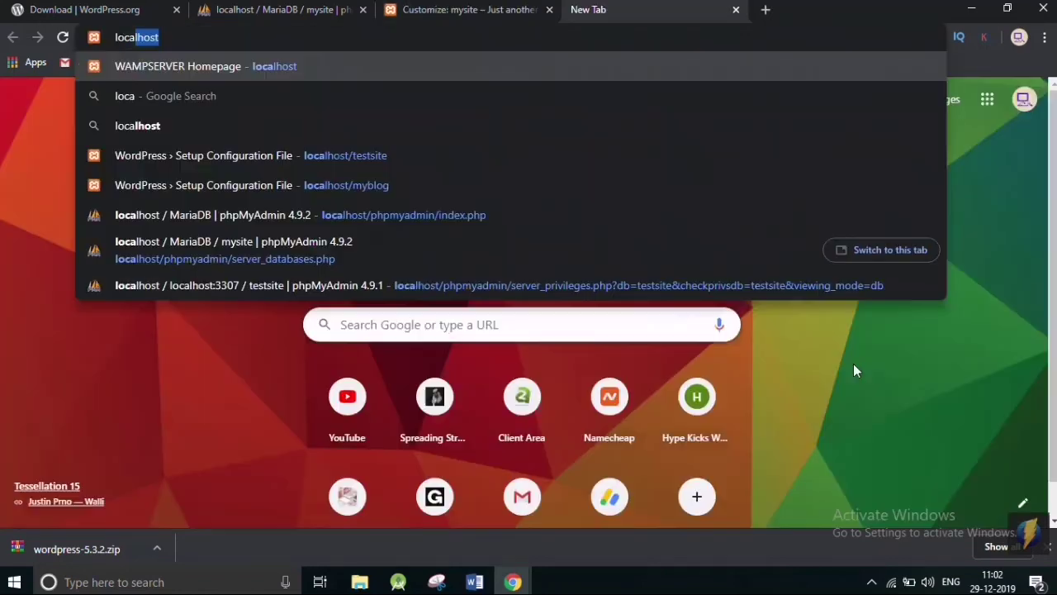
# Load localhost/mysite in a new tab and scroll through the front page.
pyautogui.write('host')
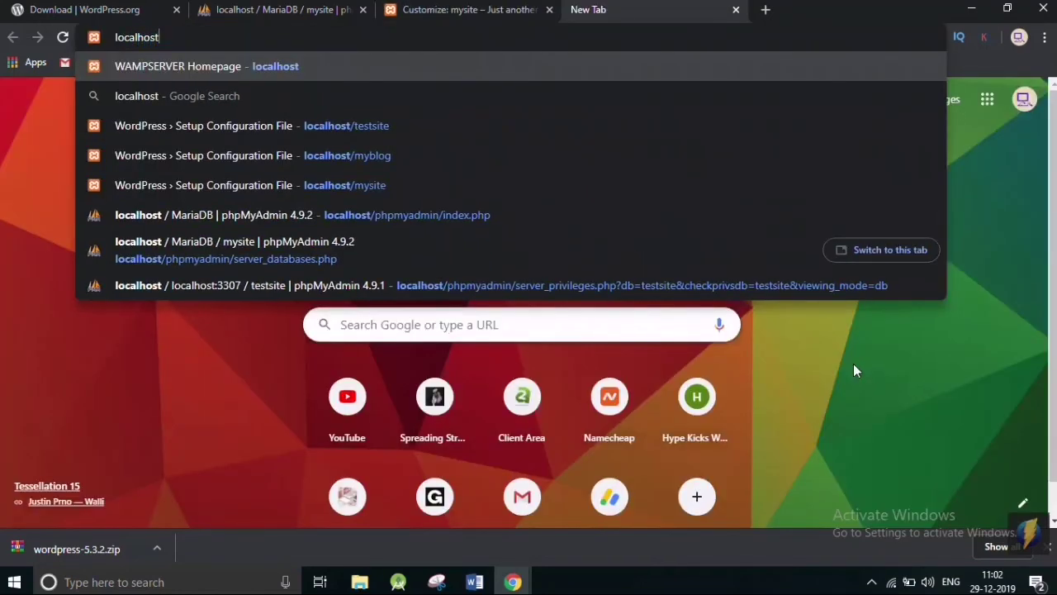
pyautogui.write('/mys')
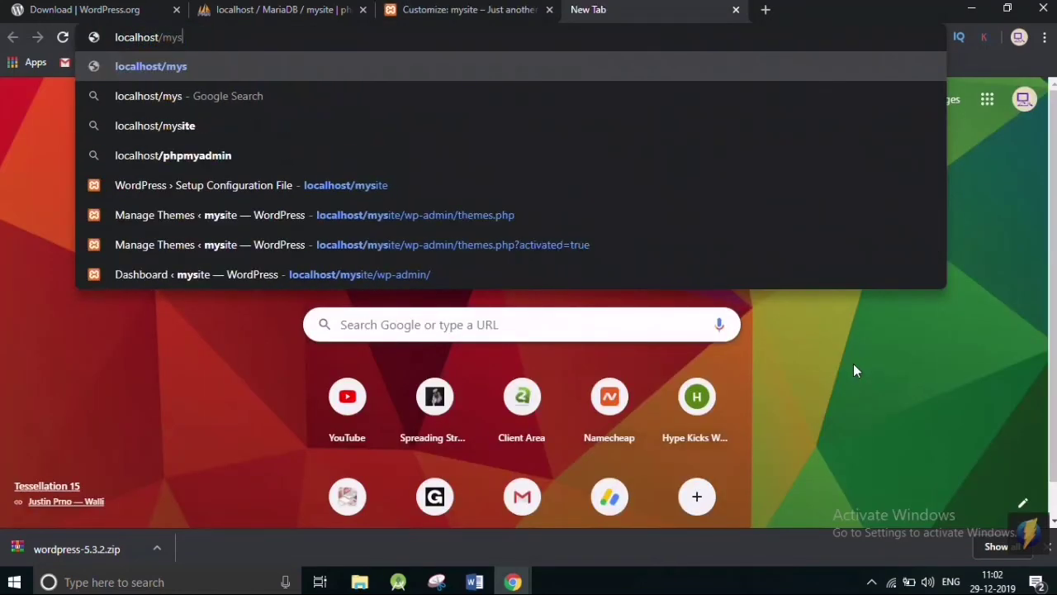
pyautogui.write('ite')
pyautogui.press('Return')
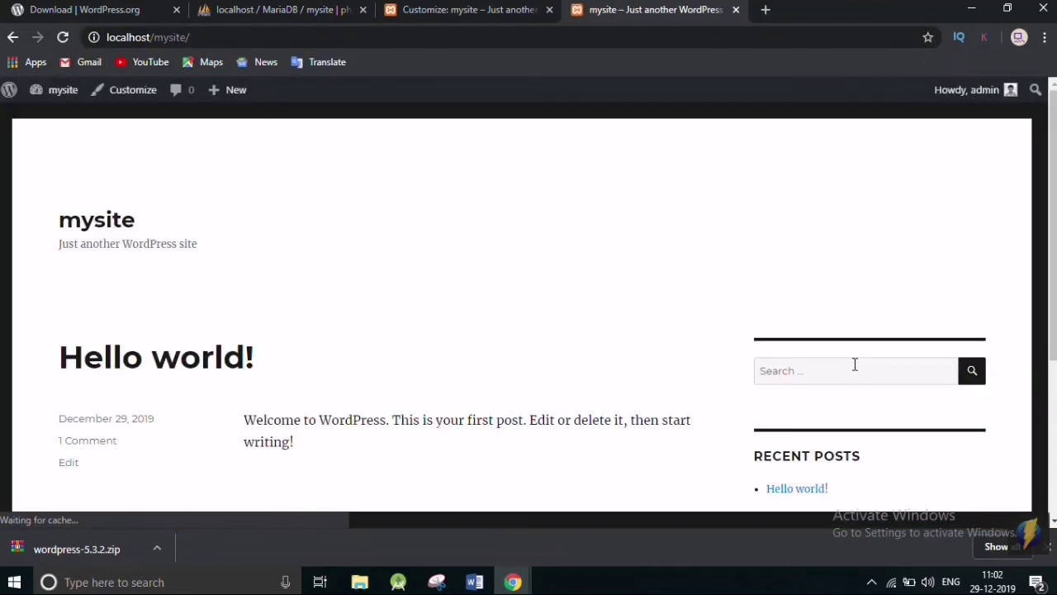
pyautogui.scroll(-3, 687, 394)
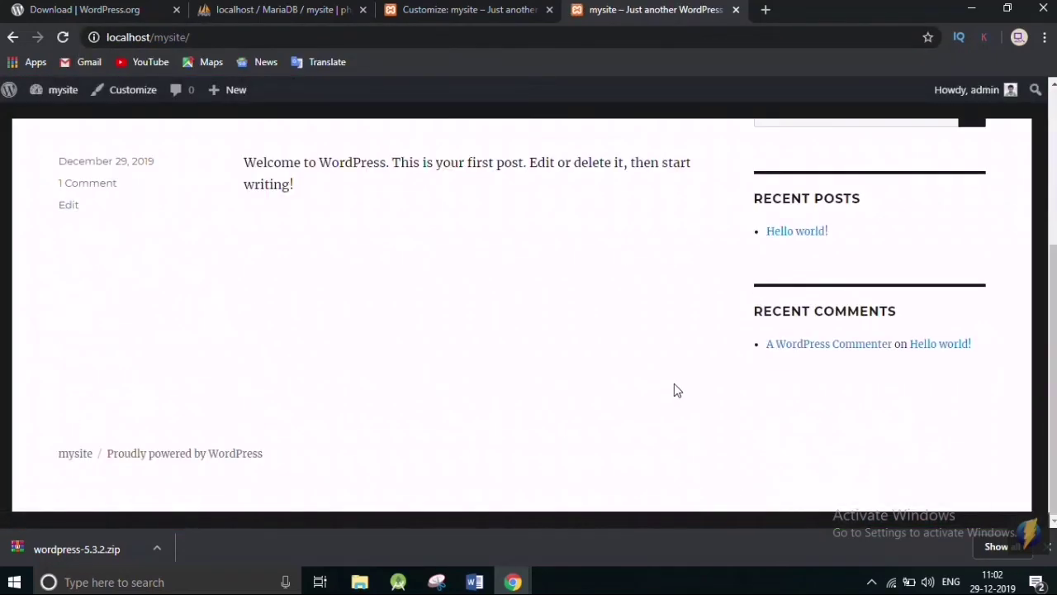
pyautogui.scroll(3, 675, 383)
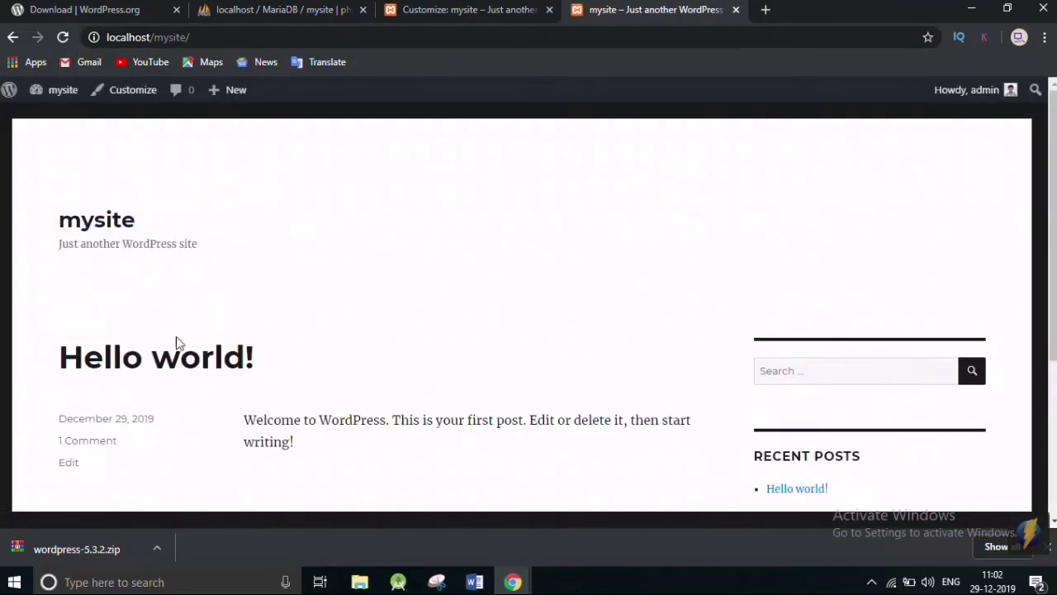
pyautogui.scroll(-3, 553, 292)
pyautogui.scroll(3, 556, 289)
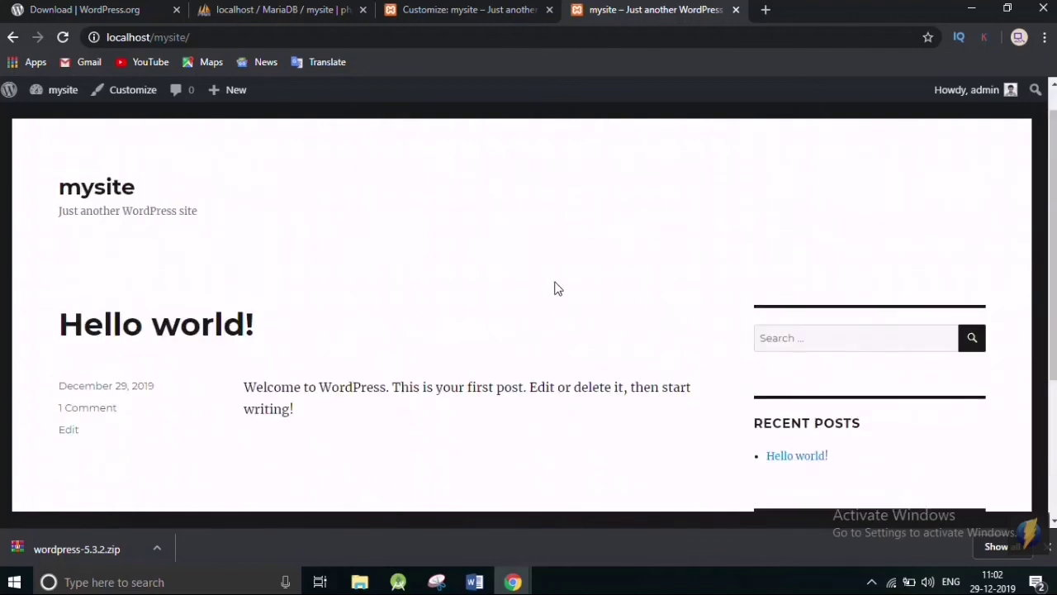
# Check the phpMyAdmin tab, then return to the Customizer showing Twenty Sixteen active.
pyautogui.click(519, 10)
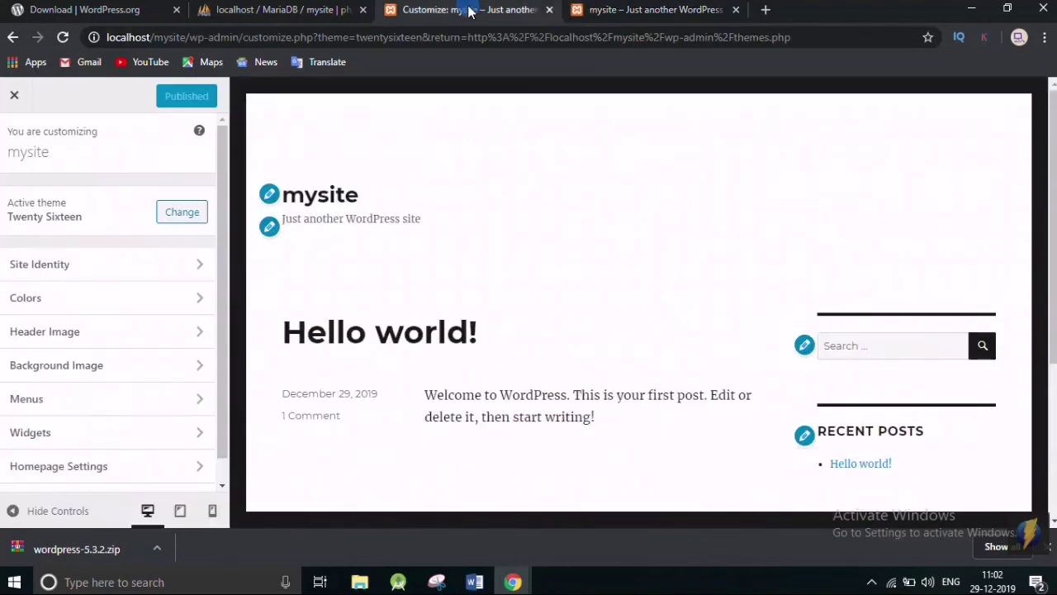
pyautogui.click(295, 12)
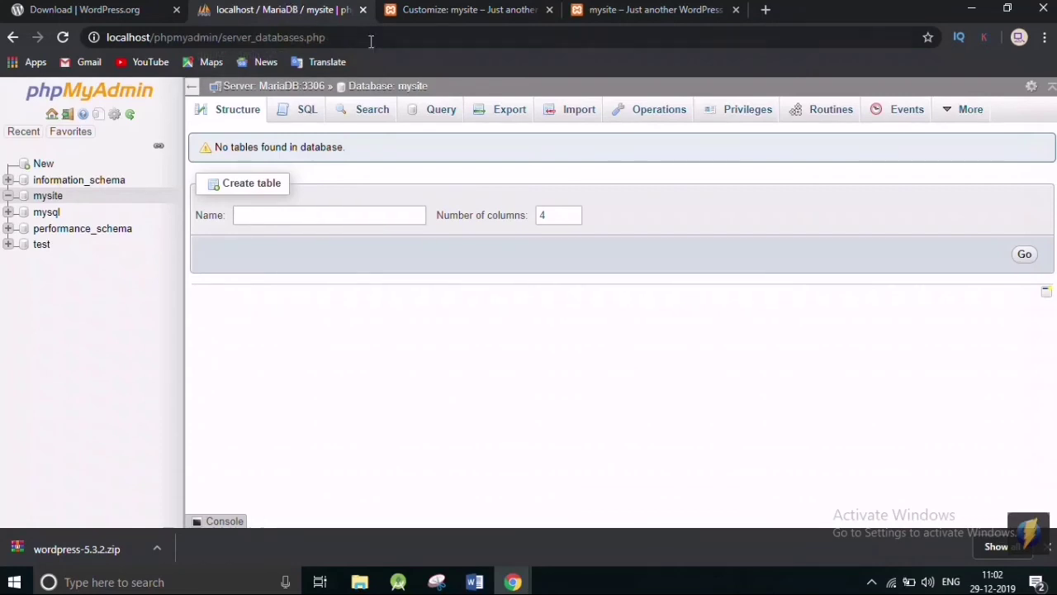
pyautogui.click(527, 11)
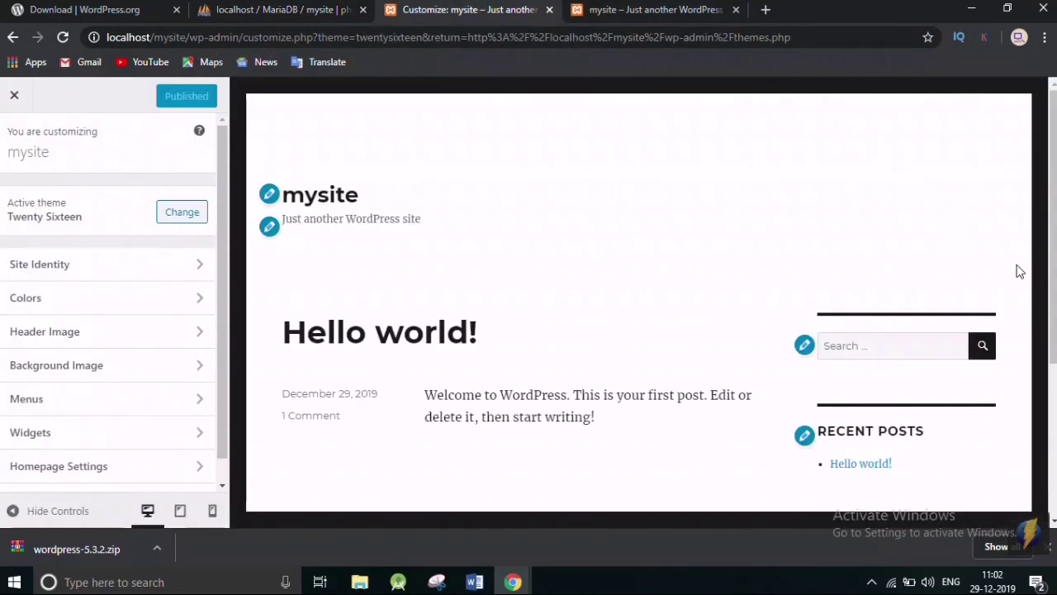